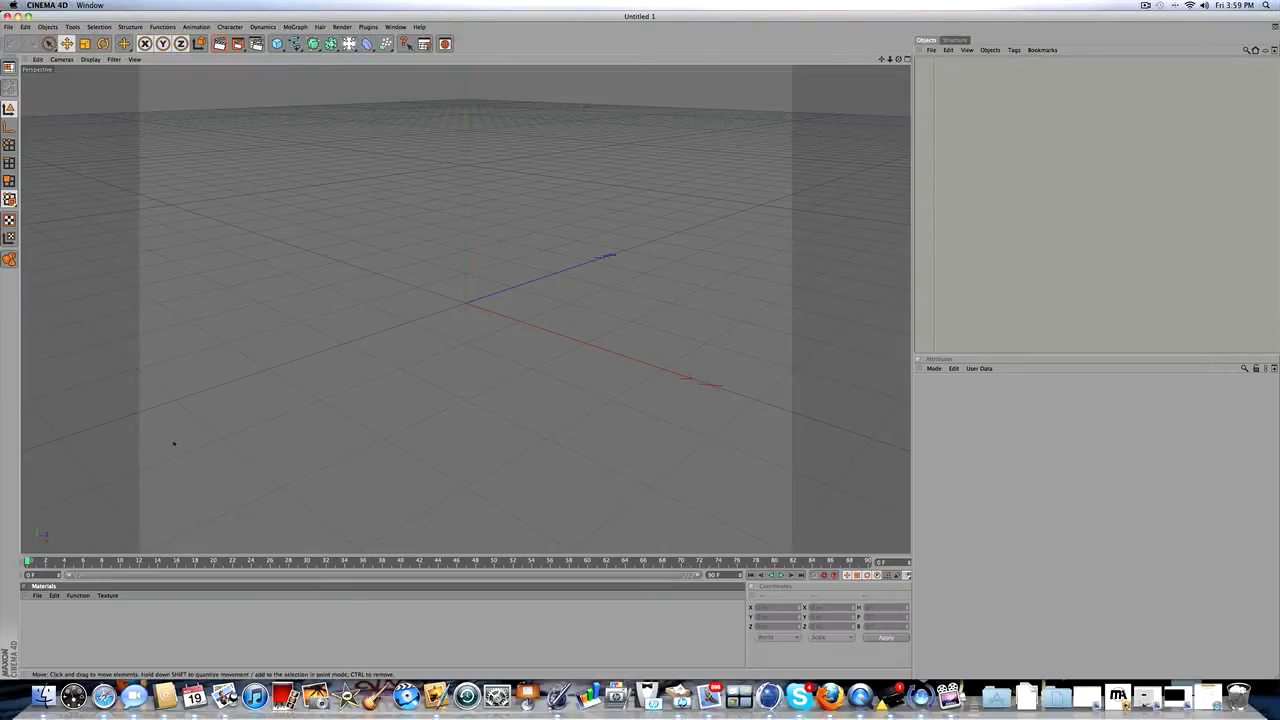
pyautogui.moveTo(27, 562); pyautogui.dragTo(300, 562)
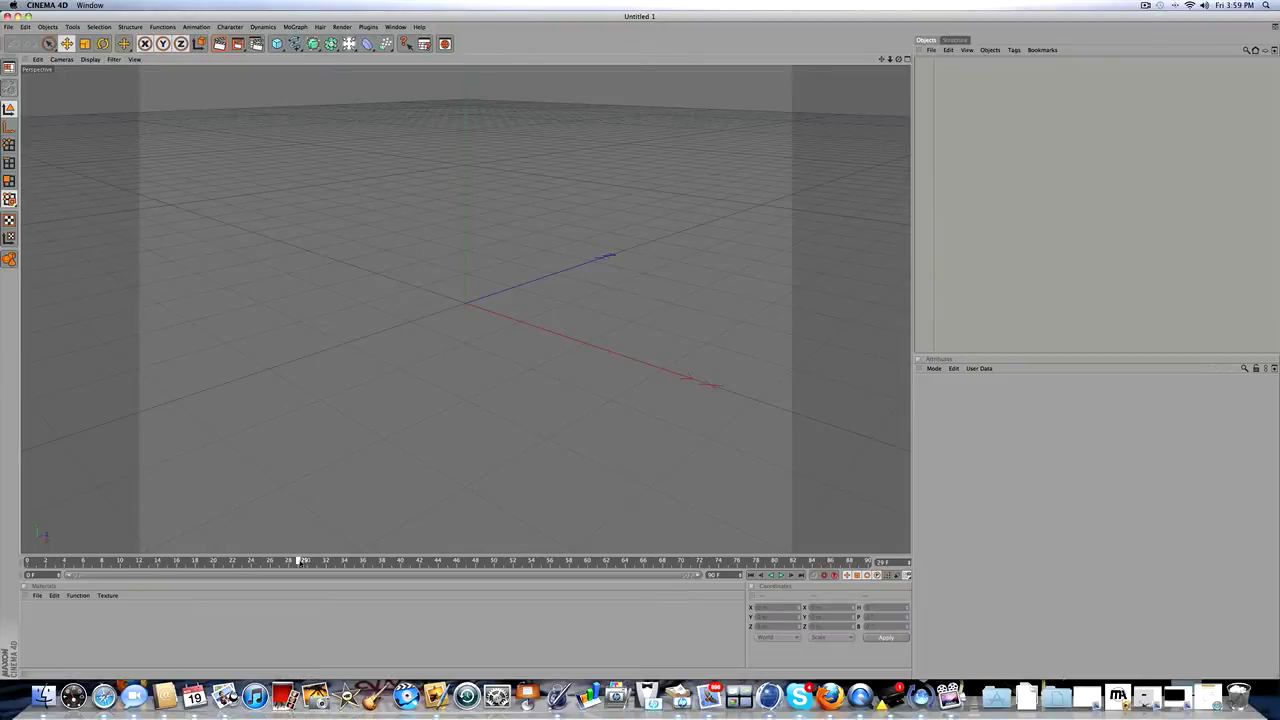
# - Switch to Safari, open the full-size Nike logo image and try to save it as nike_logo in the IMAGE DOWNLOADS folder
pyautogui.click(100, 705)
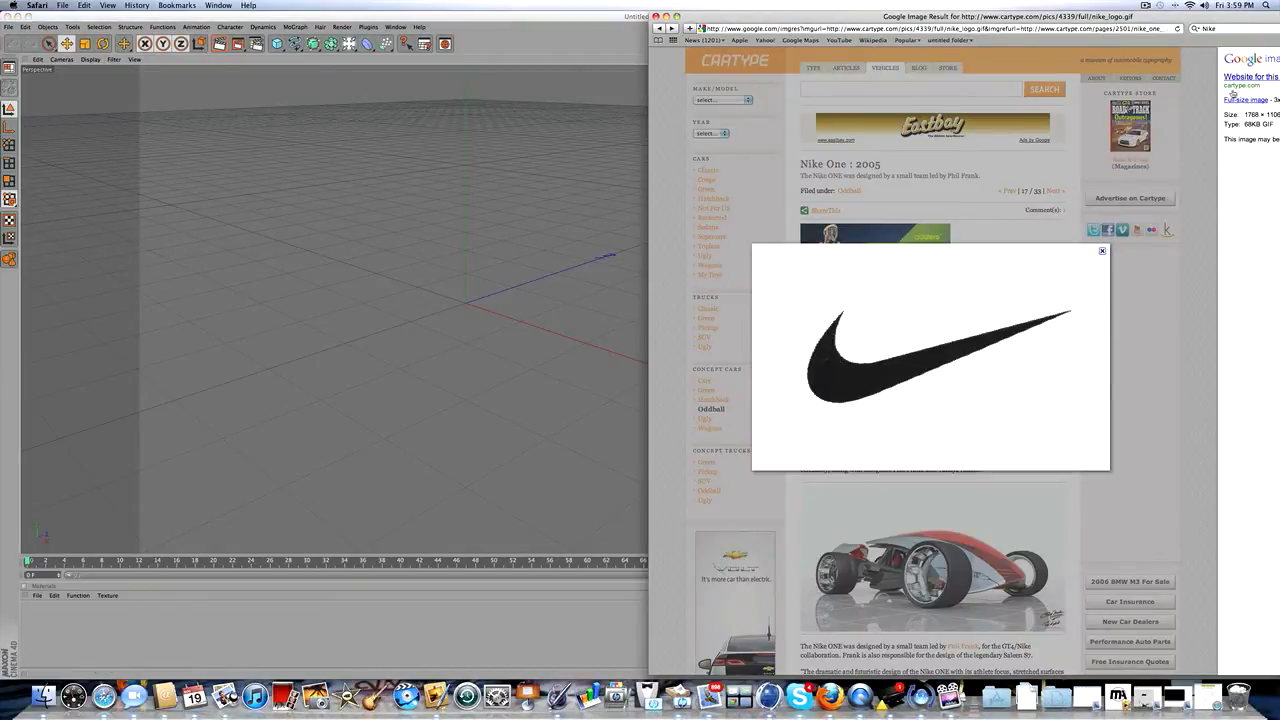
pyautogui.click(1236, 101)
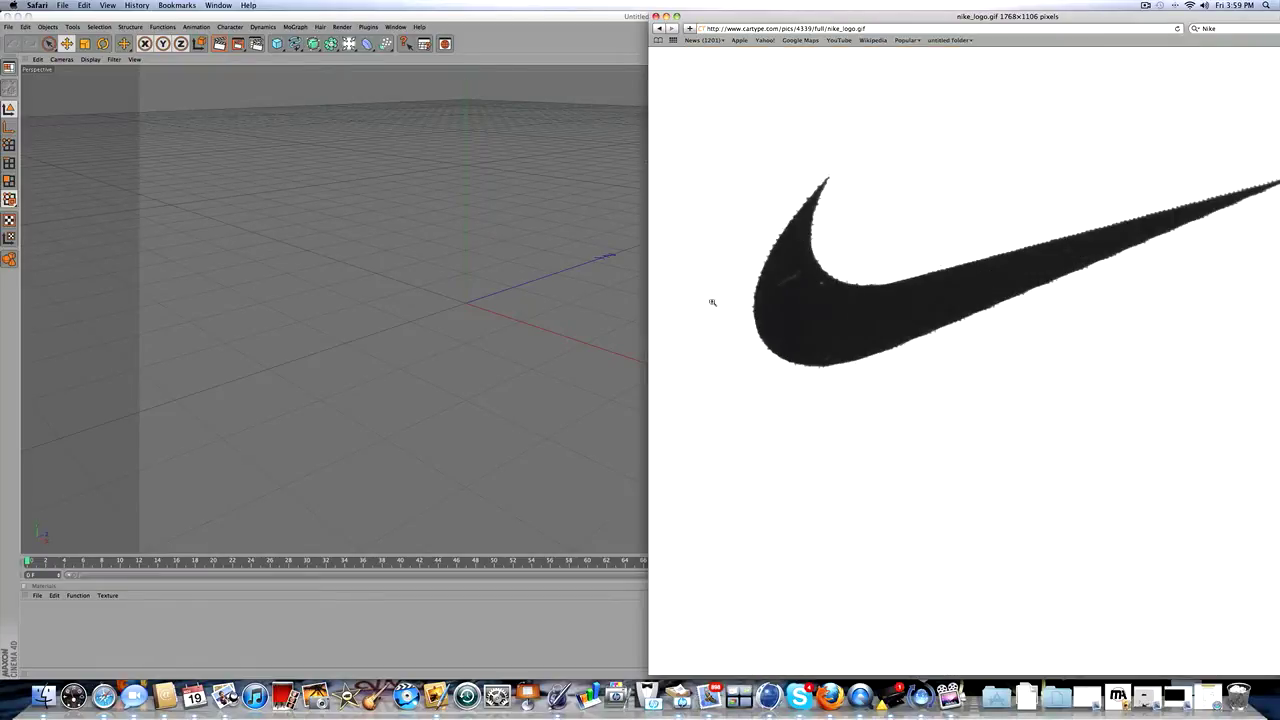
pyautogui.rightClick(802, 311)
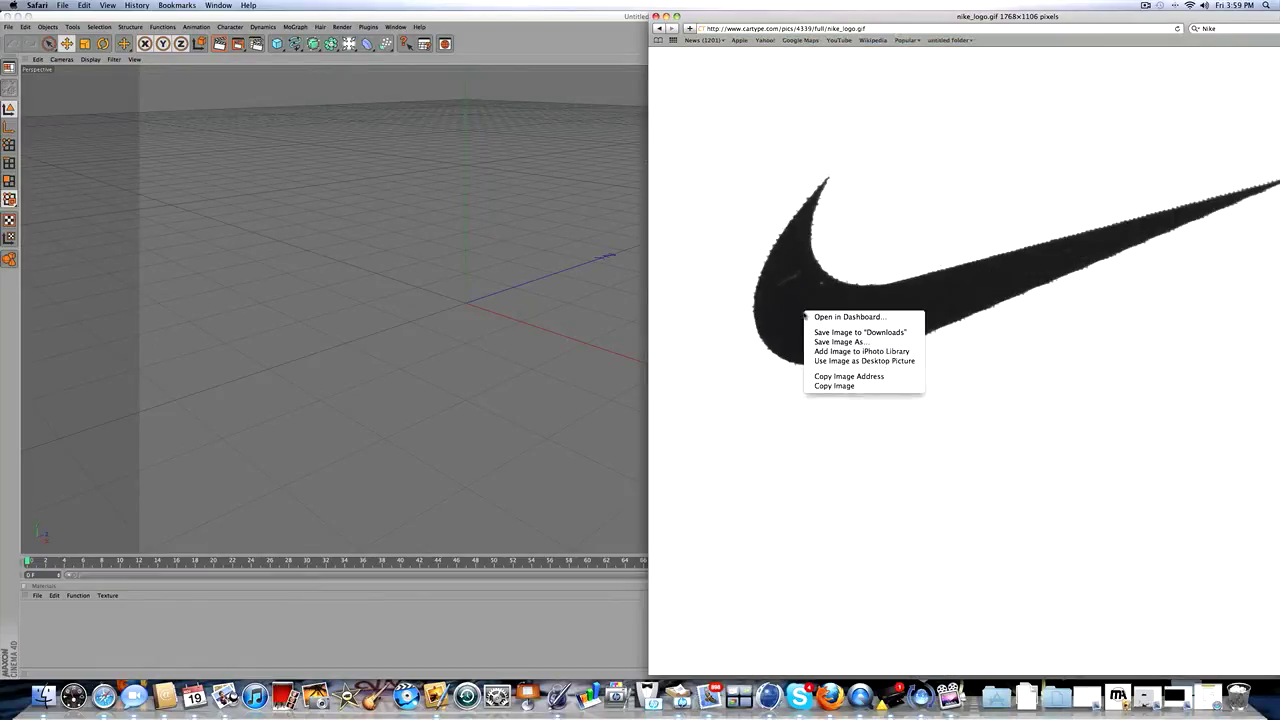
pyautogui.click(855, 342)
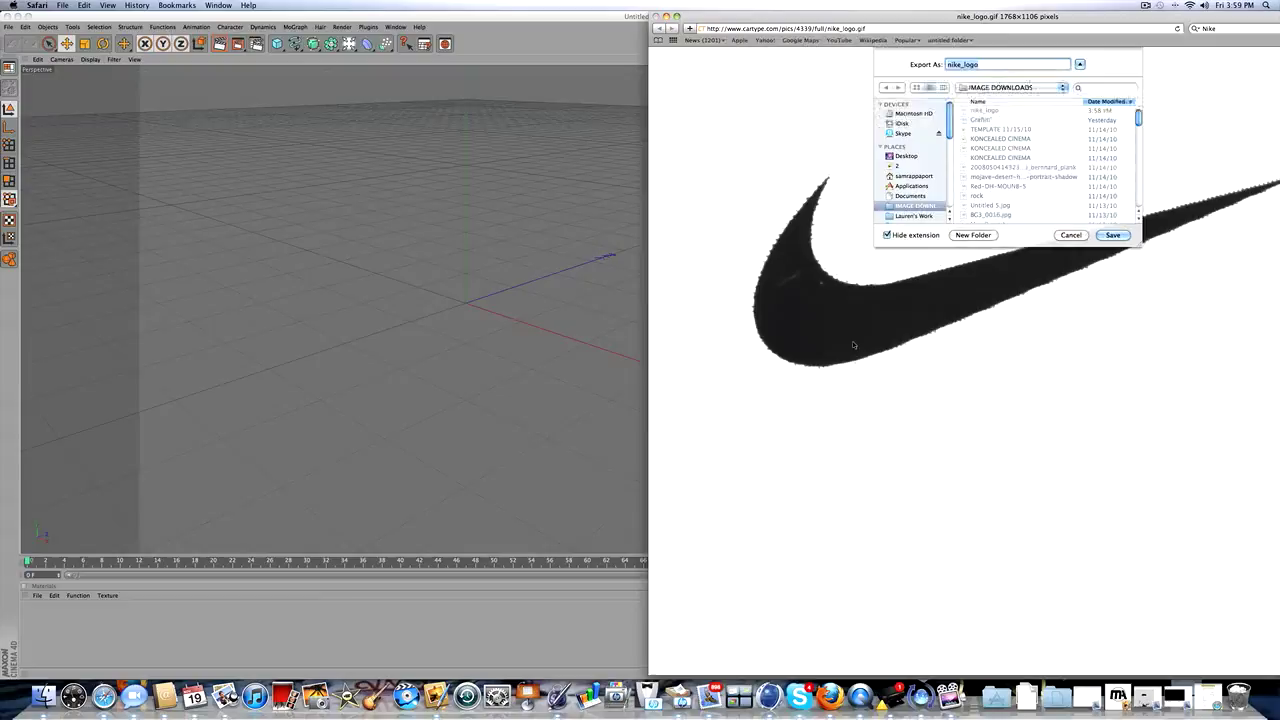
pyautogui.click(1110, 235)
pyautogui.click(1110, 235)
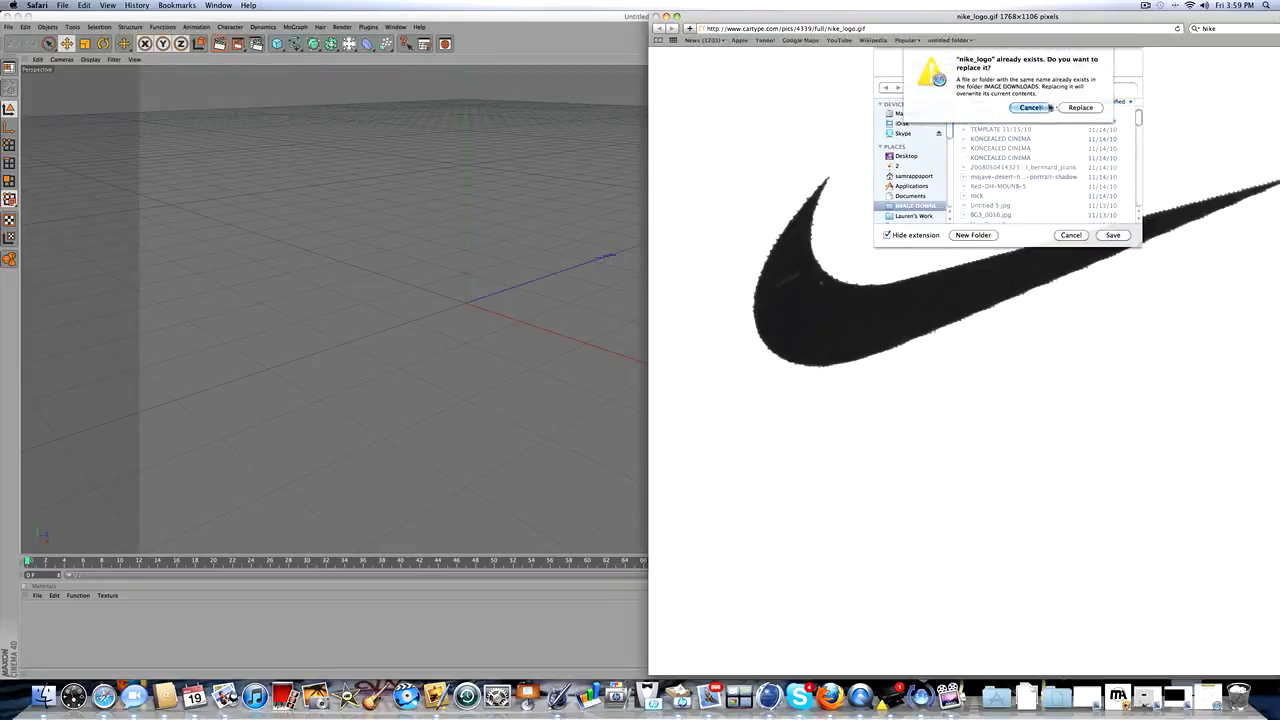
pyautogui.click(1047, 107)
pyautogui.click(1070, 235)
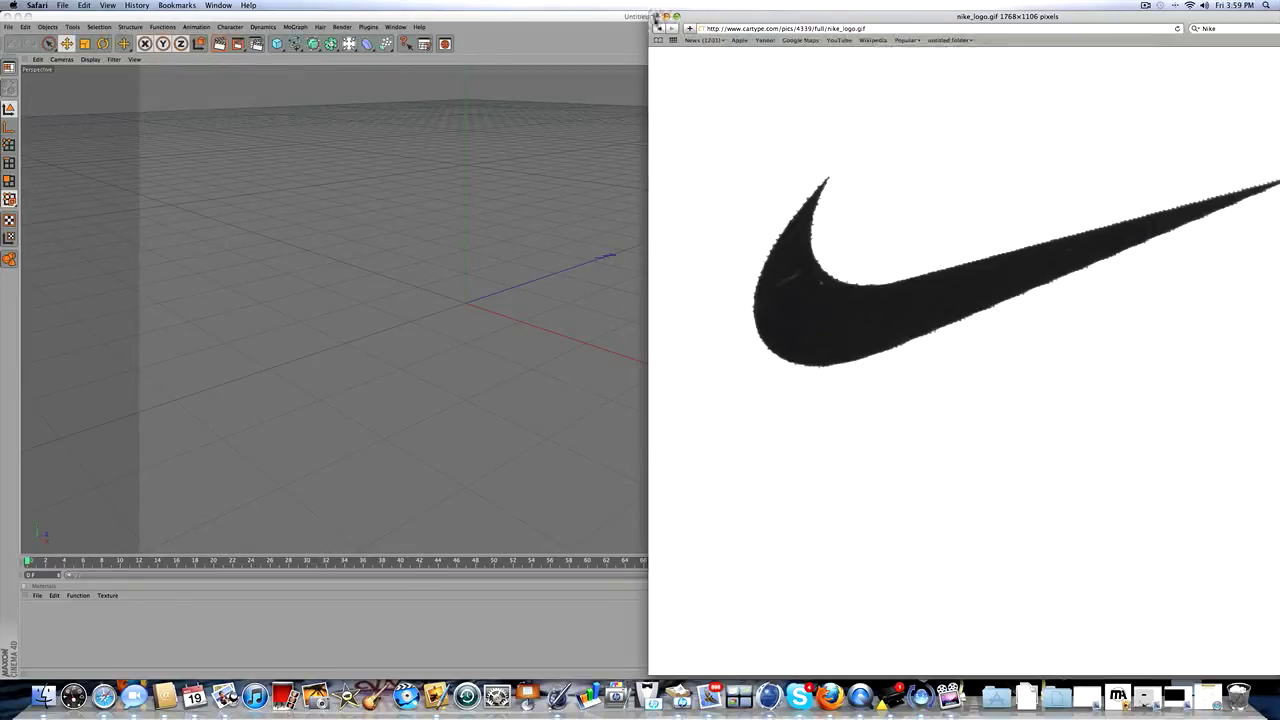
pyautogui.click(657, 16)
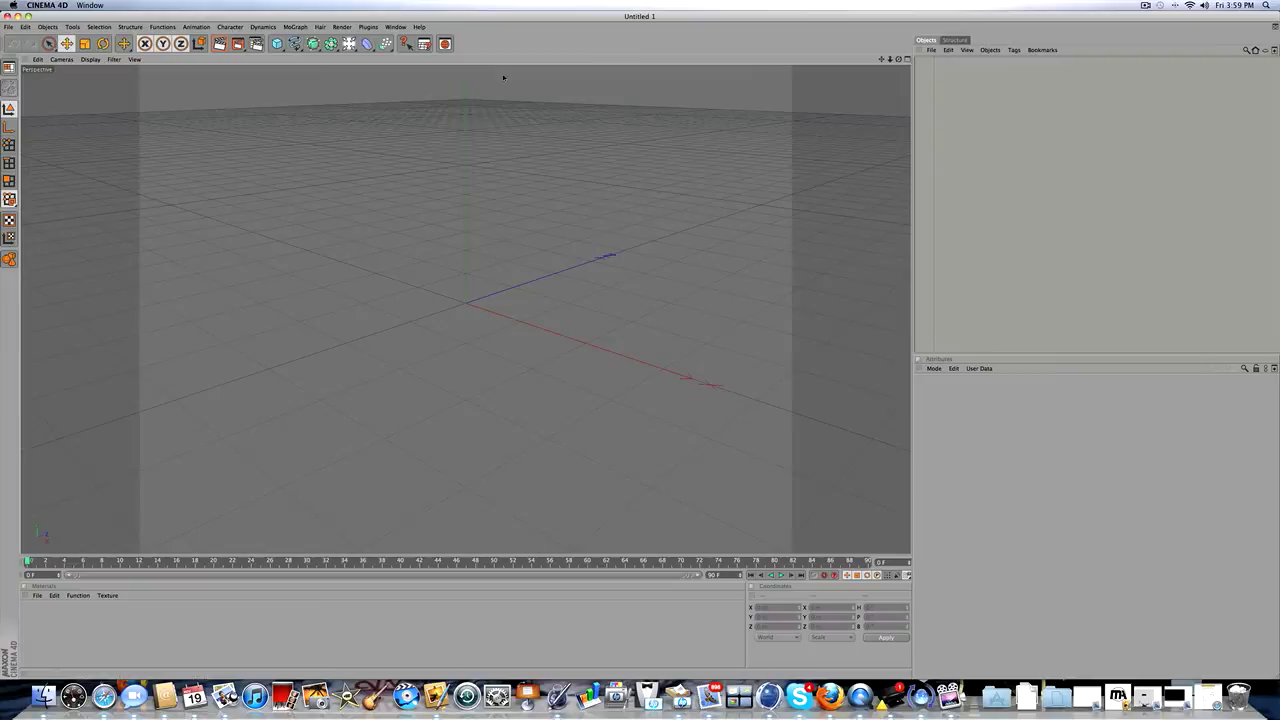
# - Show the viewport's background image settings and maximize the Front view
pyautogui.click(930, 372)
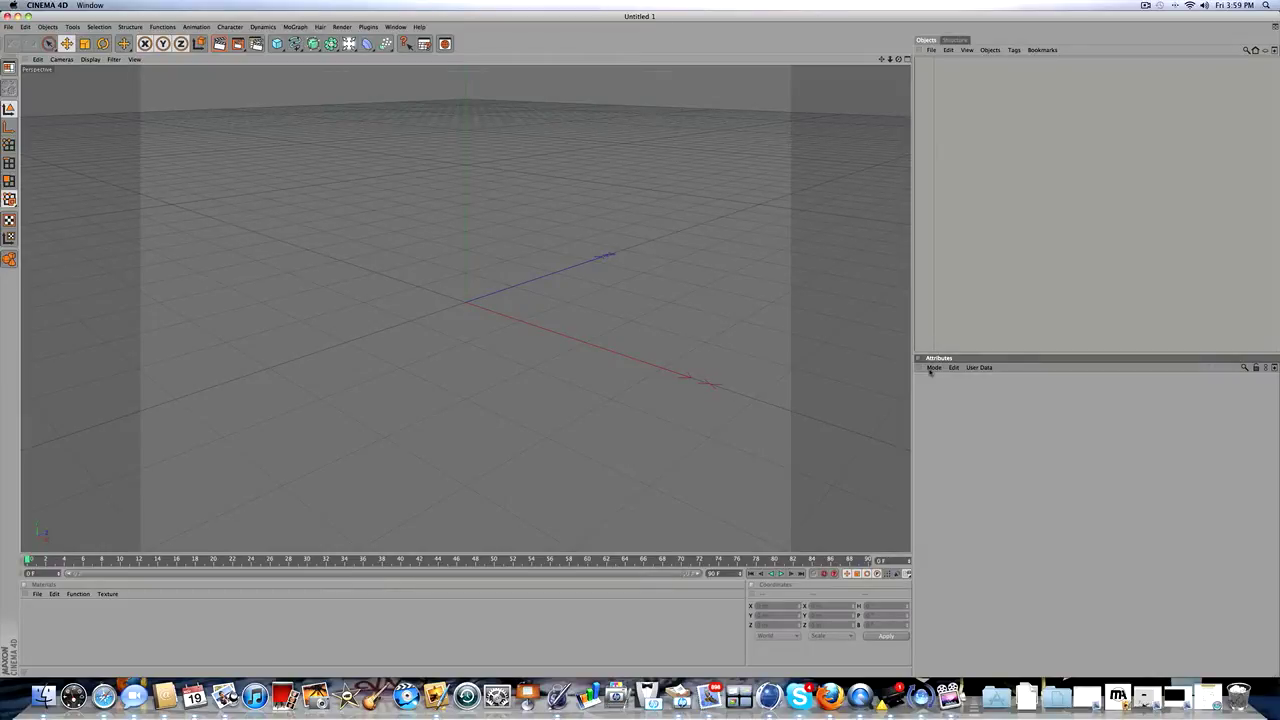
pyautogui.click(932, 368)
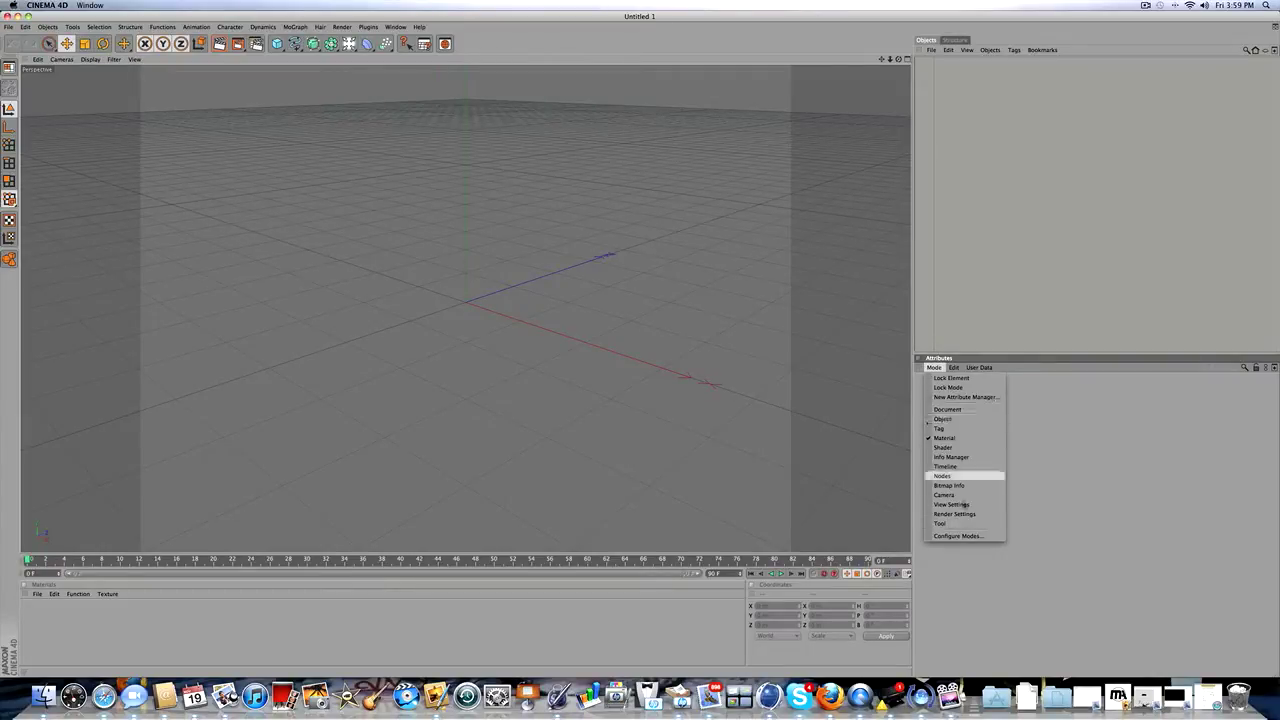
pyautogui.click(955, 505)
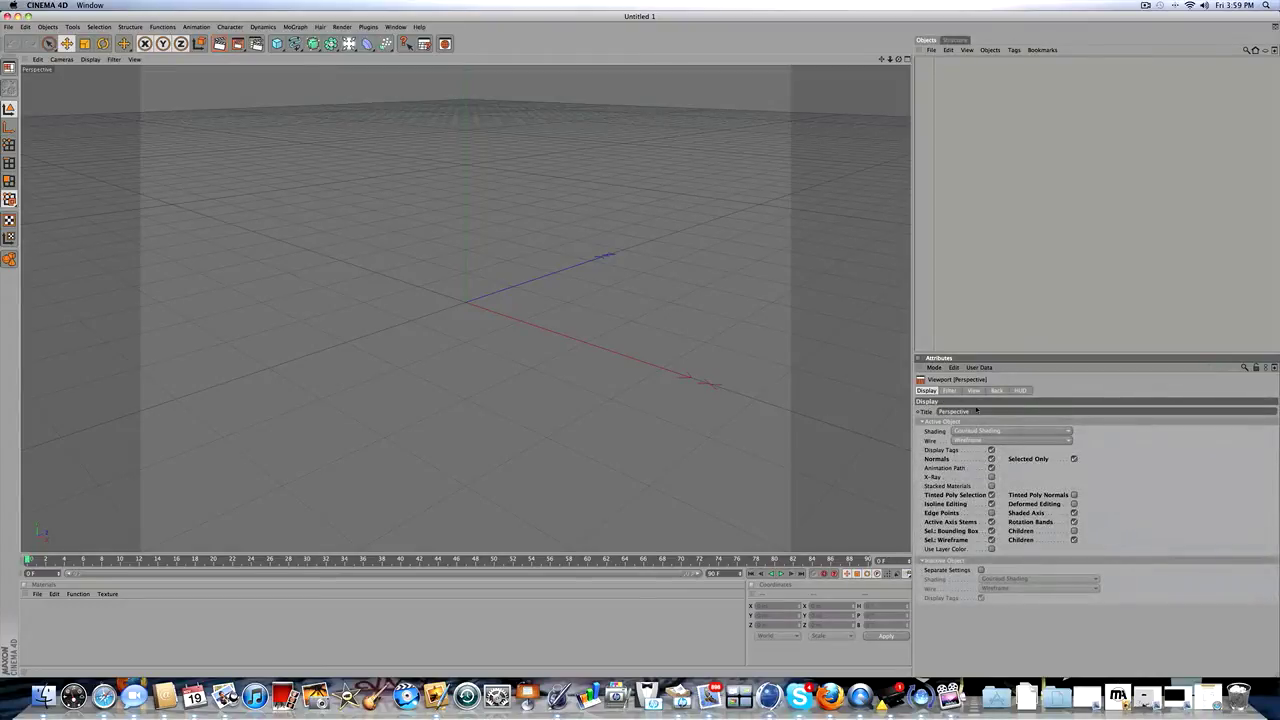
pyautogui.click(995, 391)
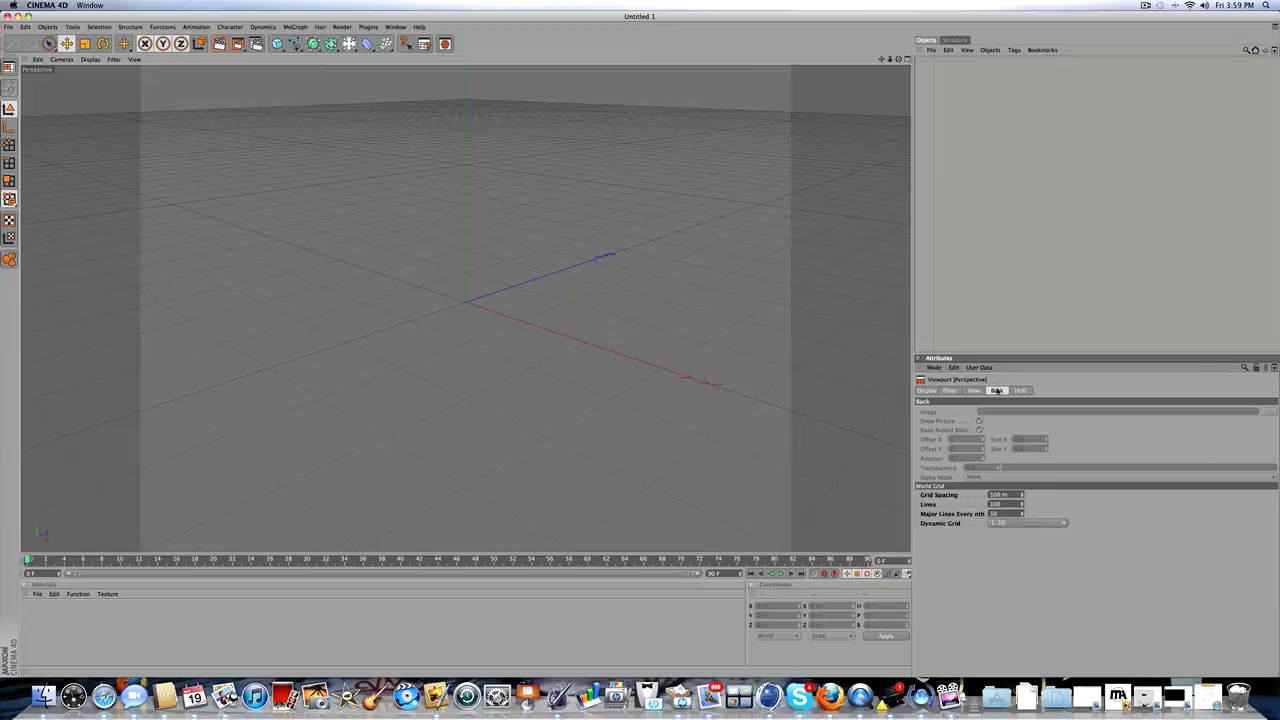
pyautogui.click(907, 60)
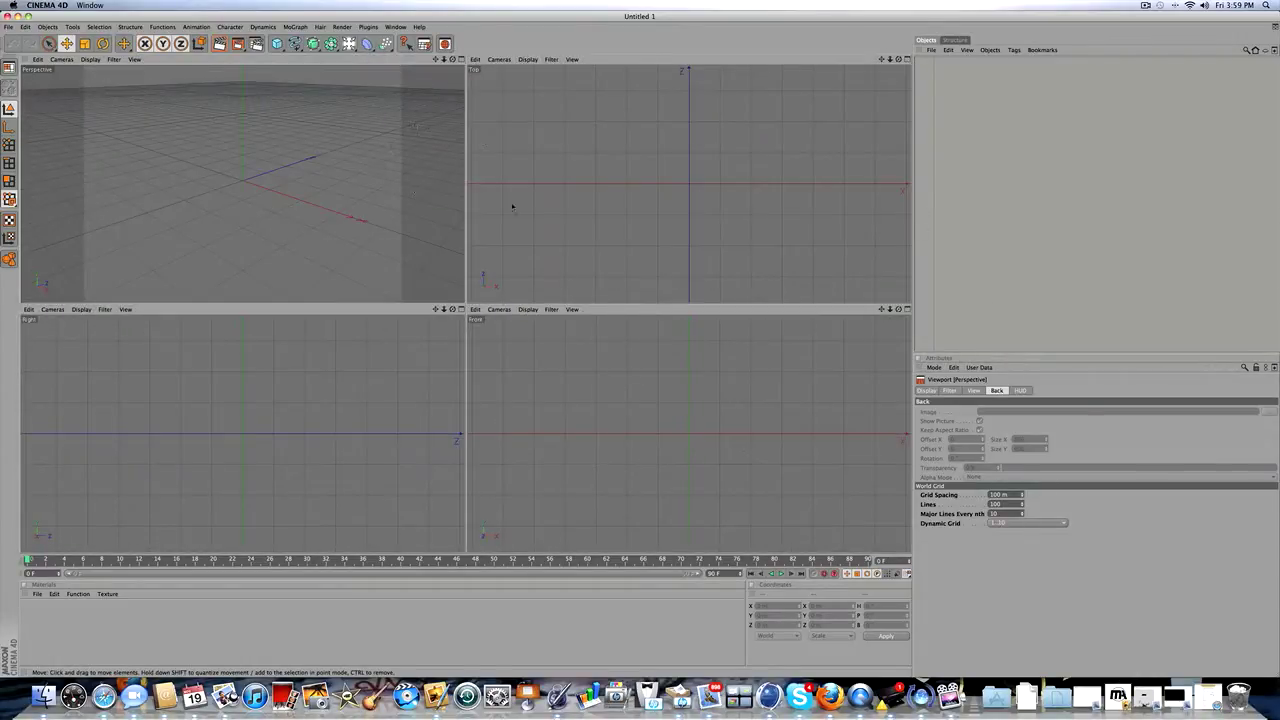
pyautogui.click(907, 309)
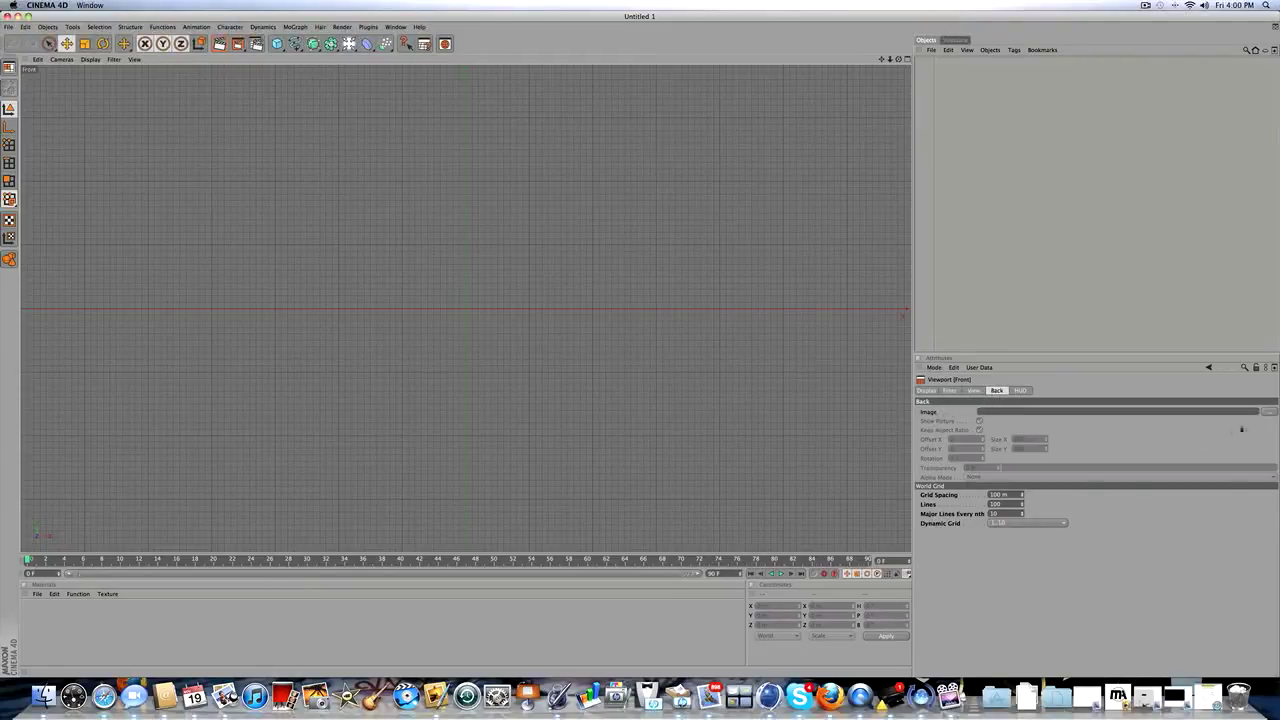
# - Load nike_logo from the IMAGE DOWNLOADS folder as the Front view's background image
pyautogui.click(1269, 413)
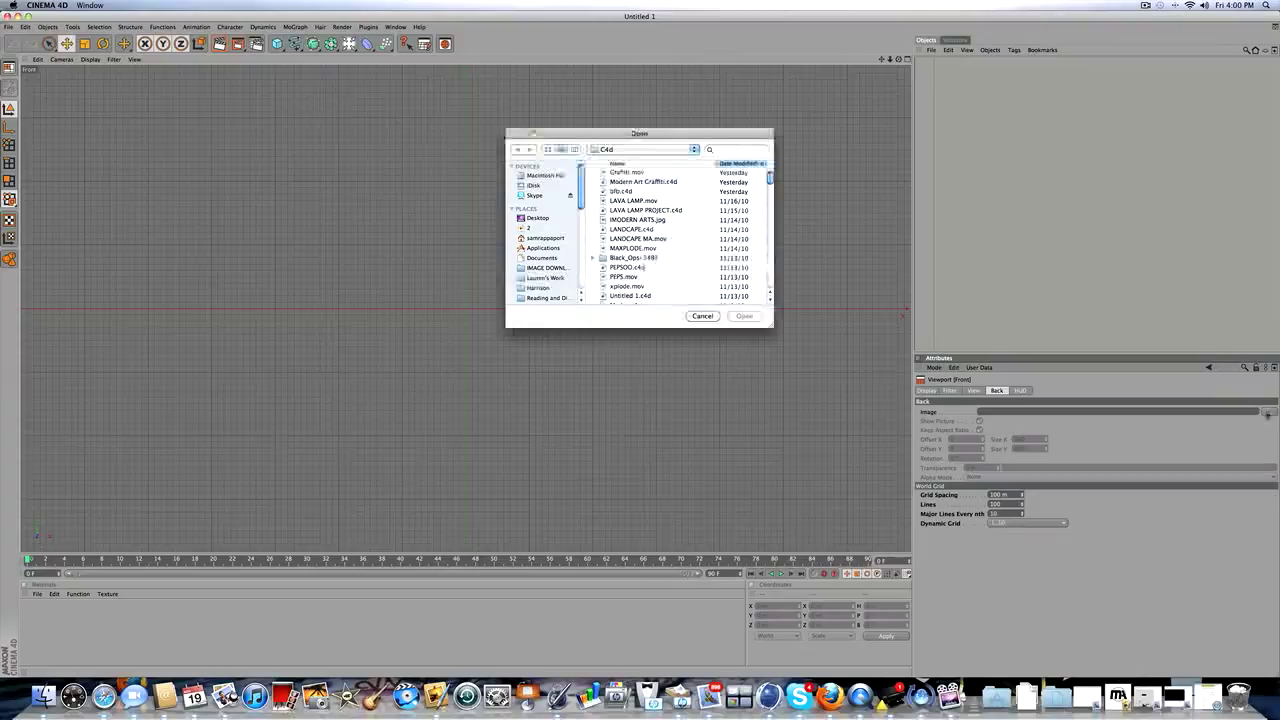
pyautogui.click(548, 268)
pyautogui.click(632, 176)
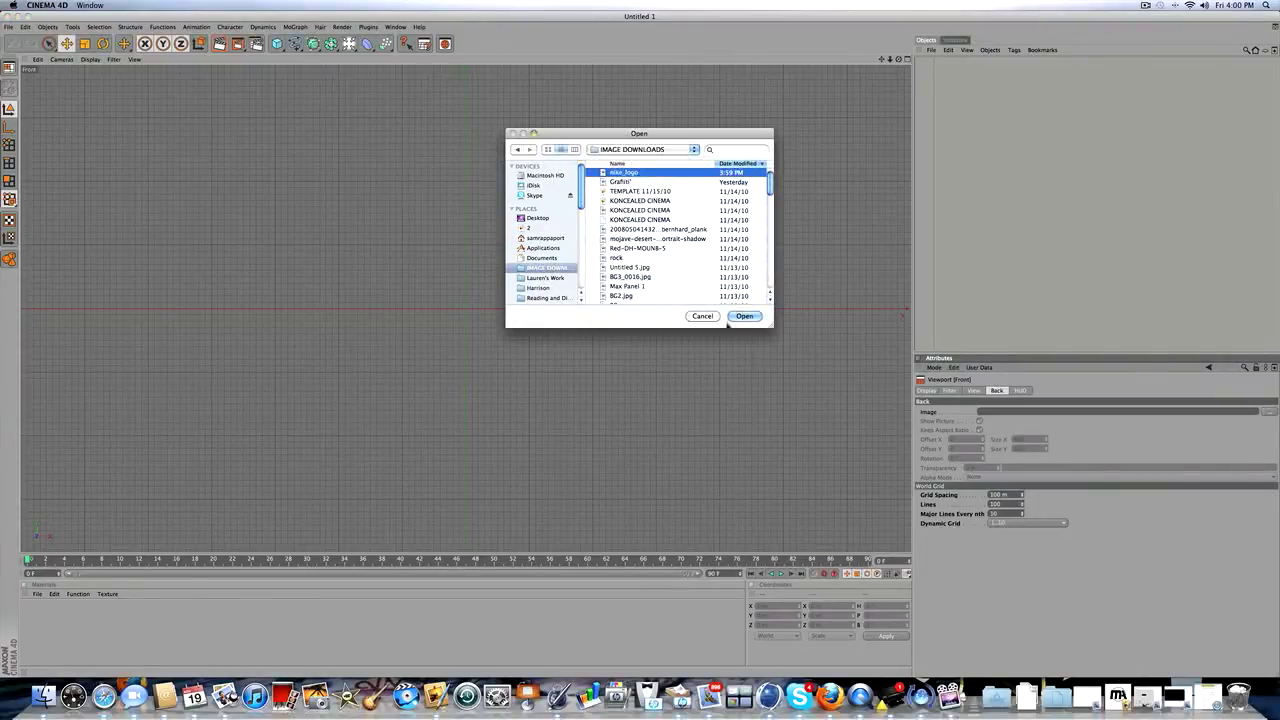
pyautogui.click(741, 316)
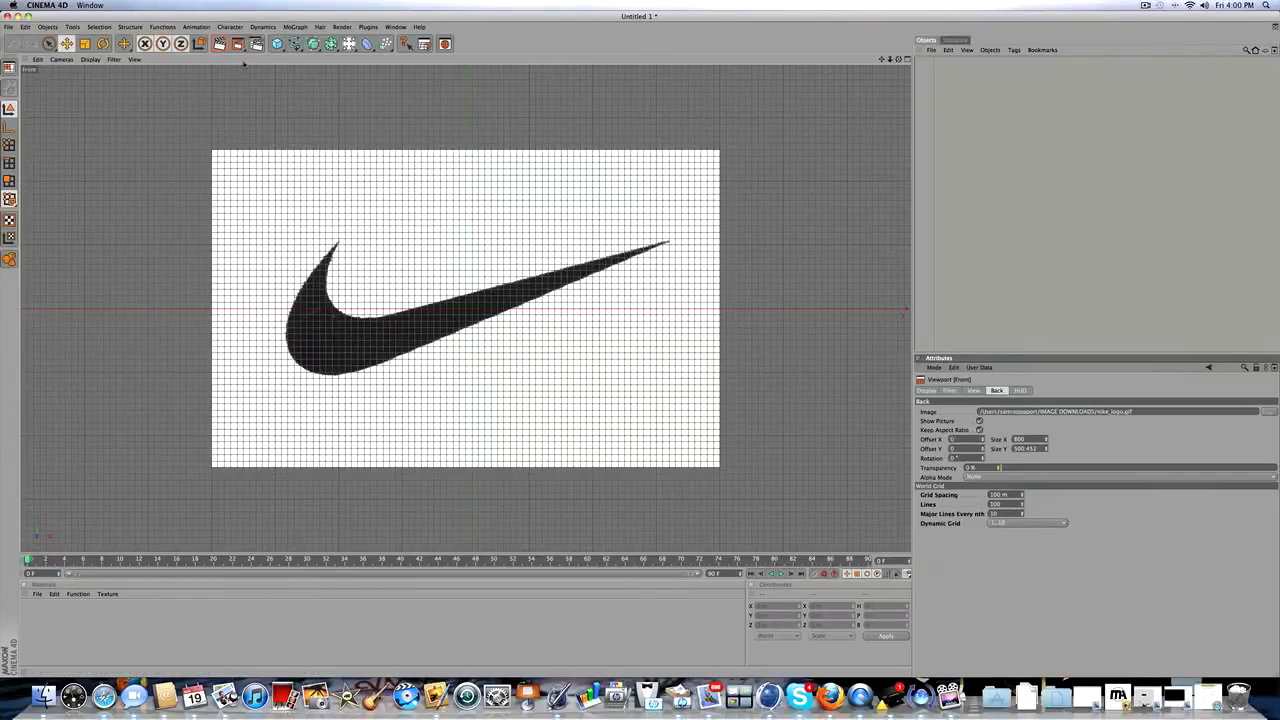
# - Start a Bezier spline with its first point on the tip of the swoosh's short hook, at about X -201 m, Y 105 m
pyautogui.click(294, 44)
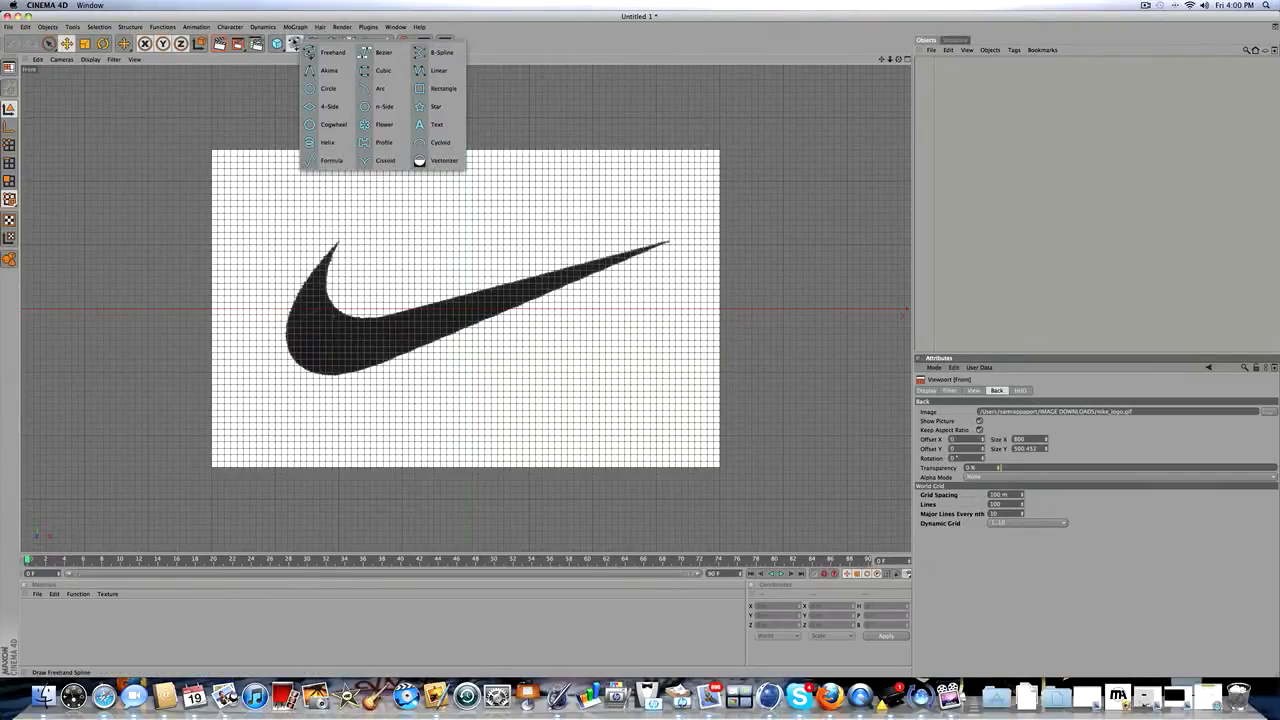
pyautogui.click(381, 52)
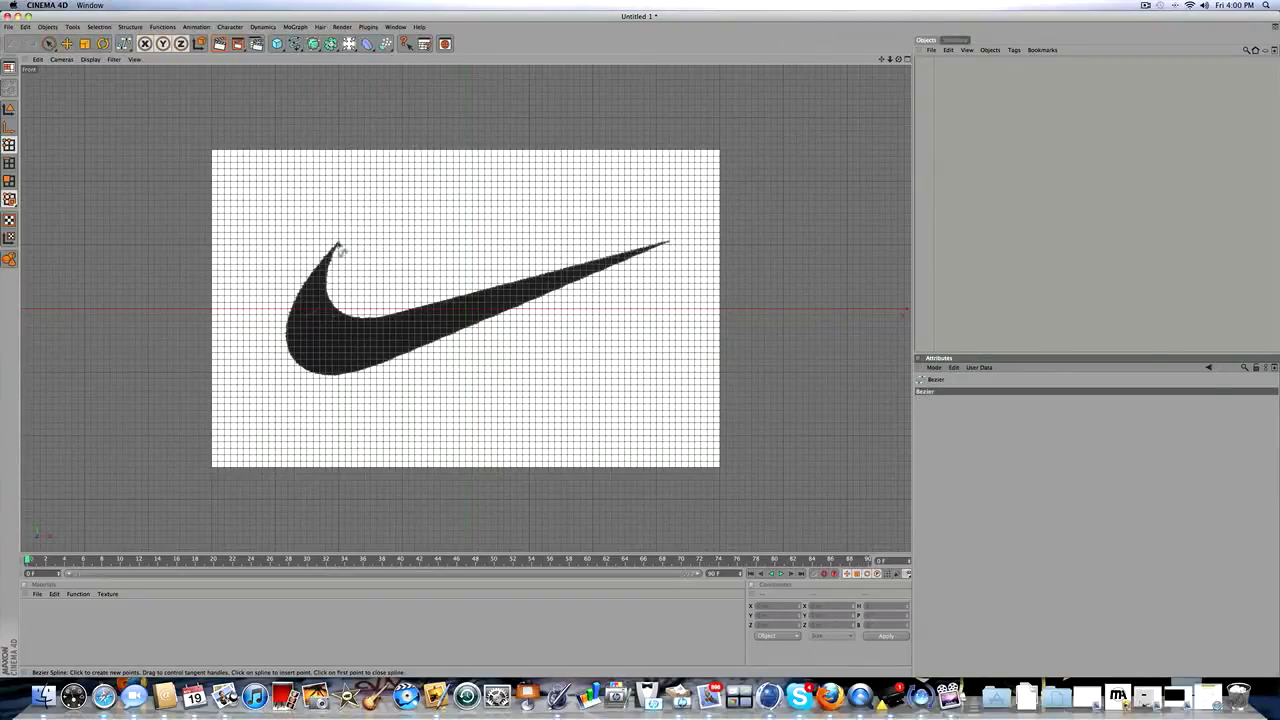
pyautogui.scroll(1, 340, 250)
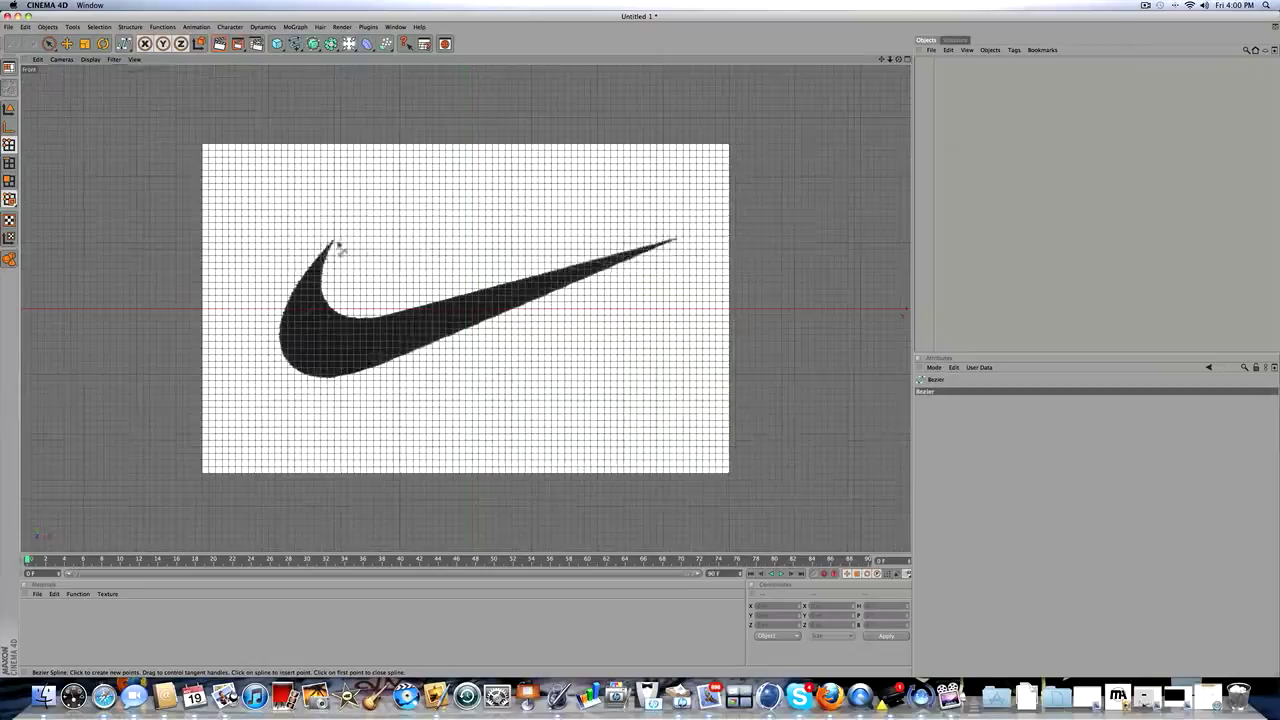
pyautogui.click(334, 243)
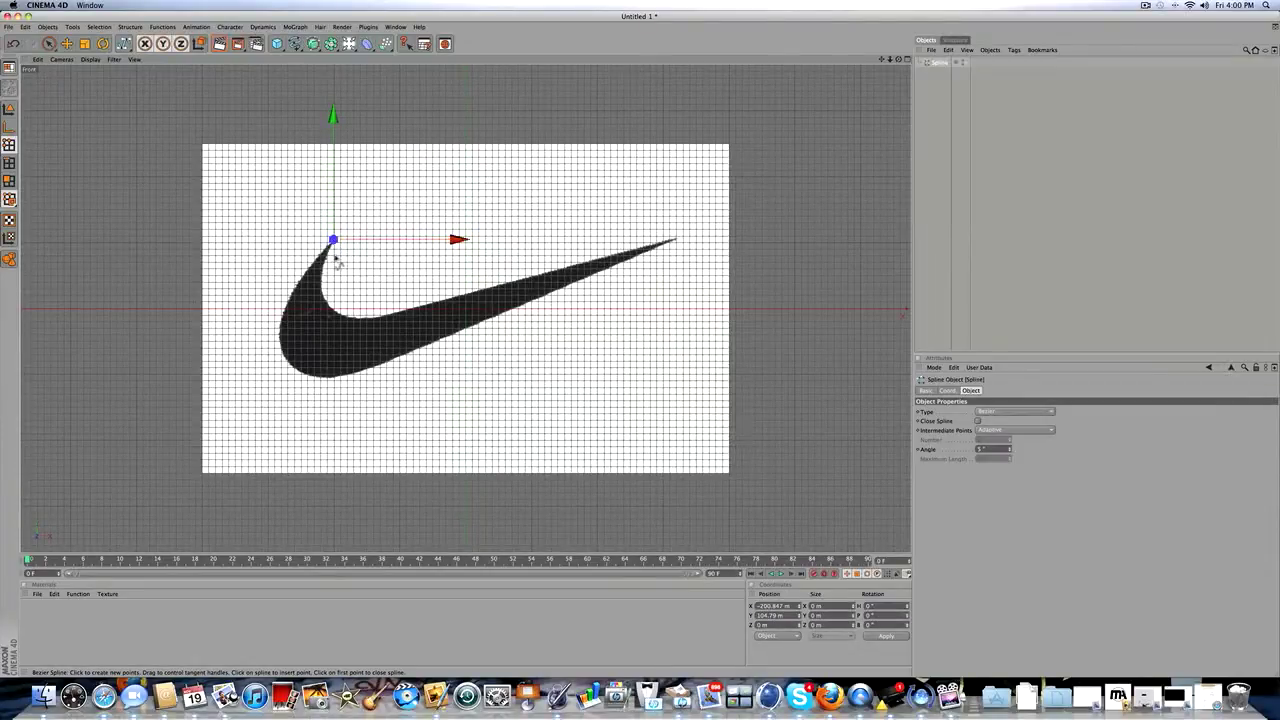
pyautogui.scroll(5, 338, 240)
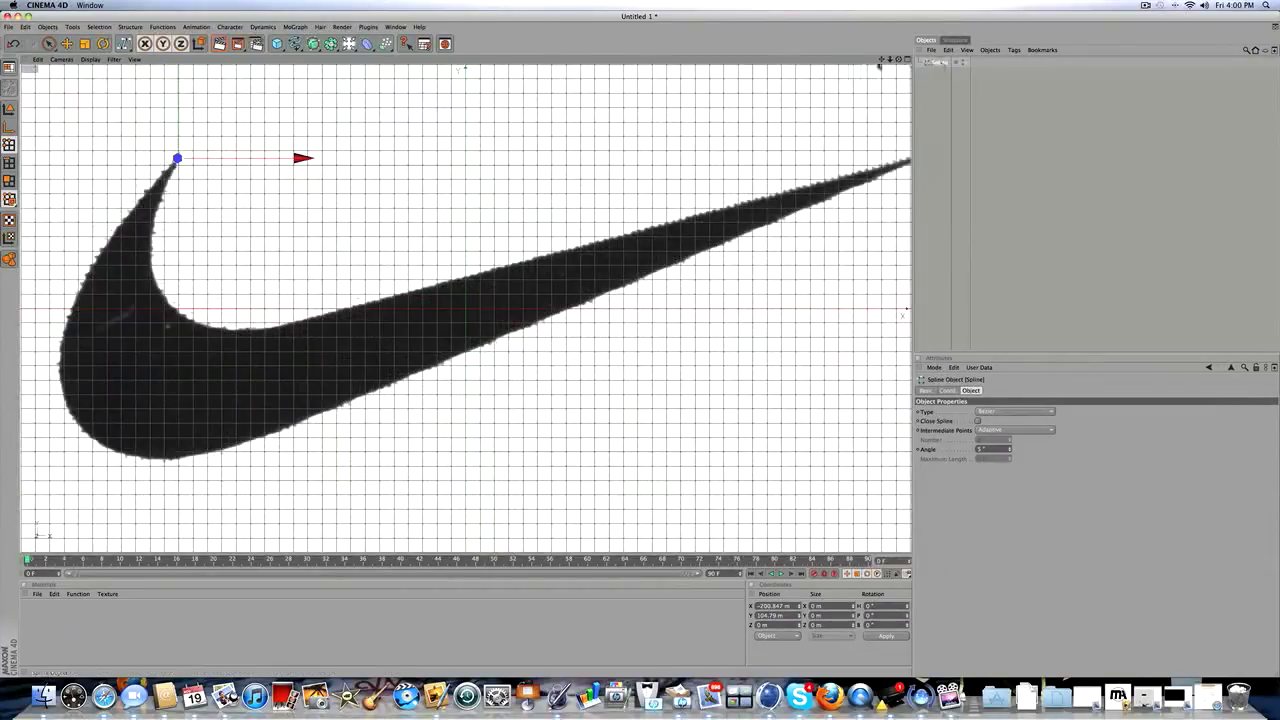
pyautogui.moveTo(882, 60); pyautogui.dragTo(1129, 76)
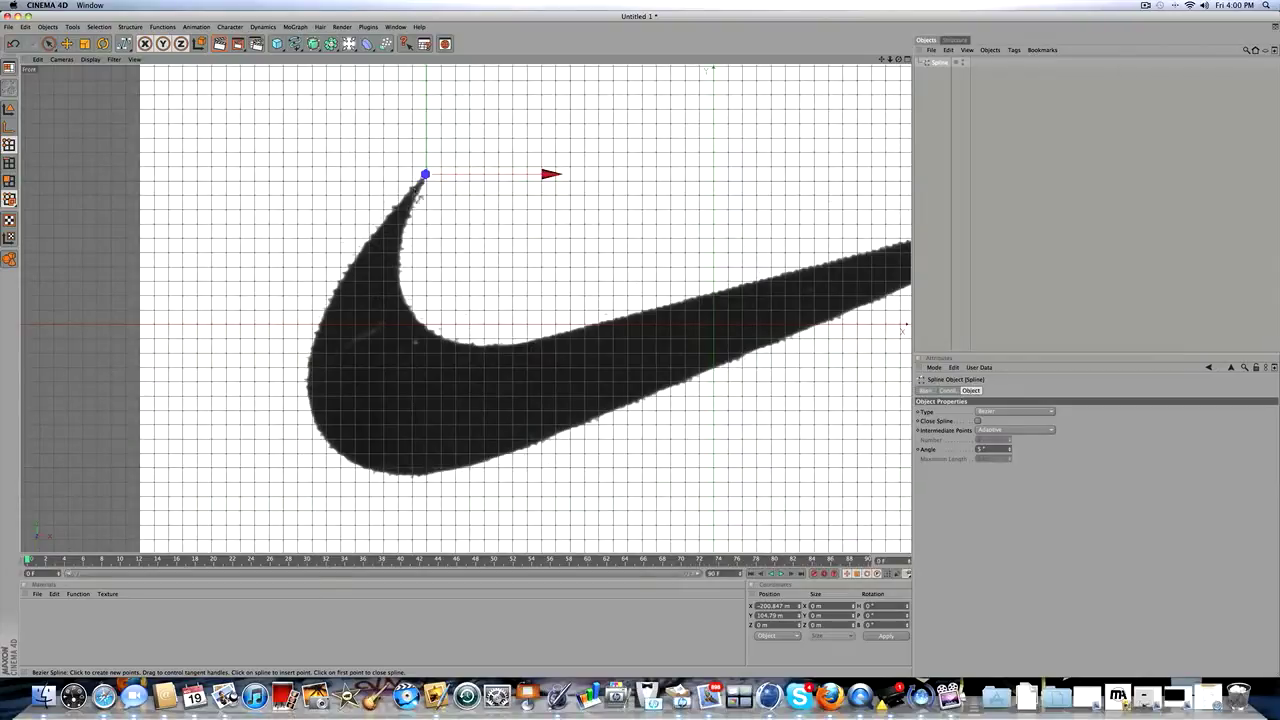
# - Trace the swoosh's inner curve with spline points, from the hook's tip through the lowest part to about X -117 m, Y -9 m
pyautogui.moveTo(422, 191); pyautogui.dragTo(468, 354)
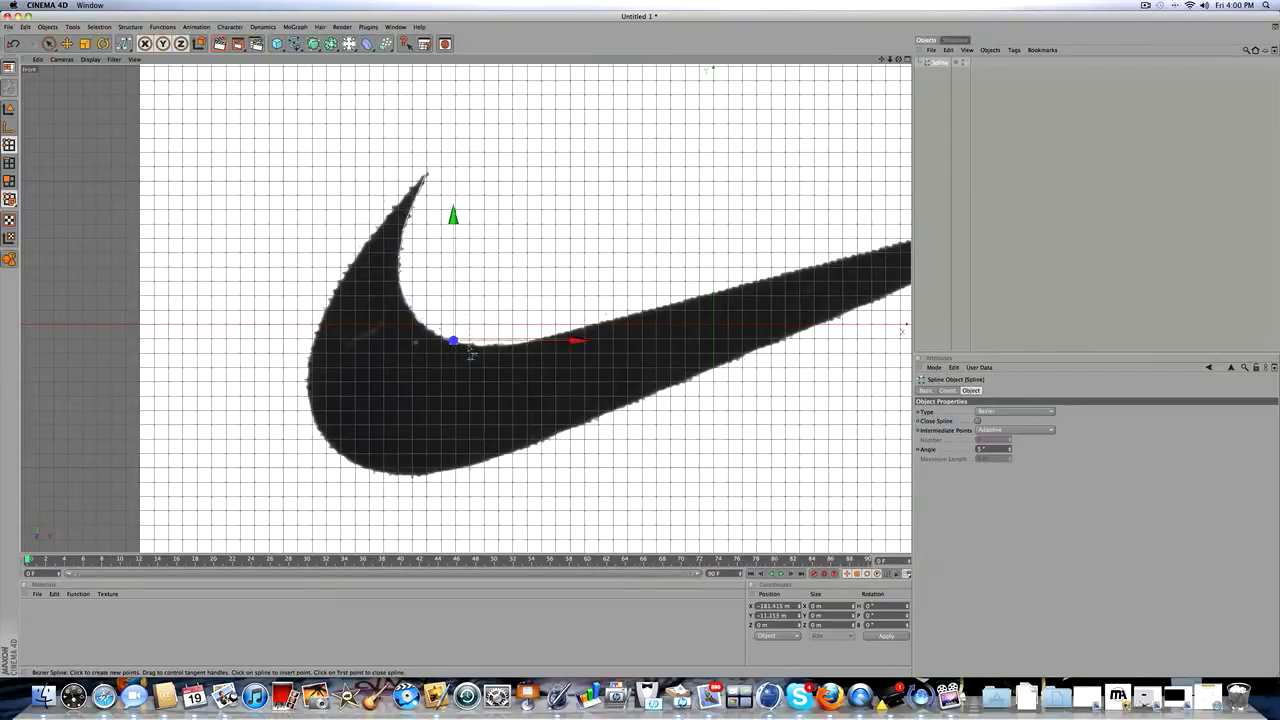
pyautogui.scroll(5, 470, 353)
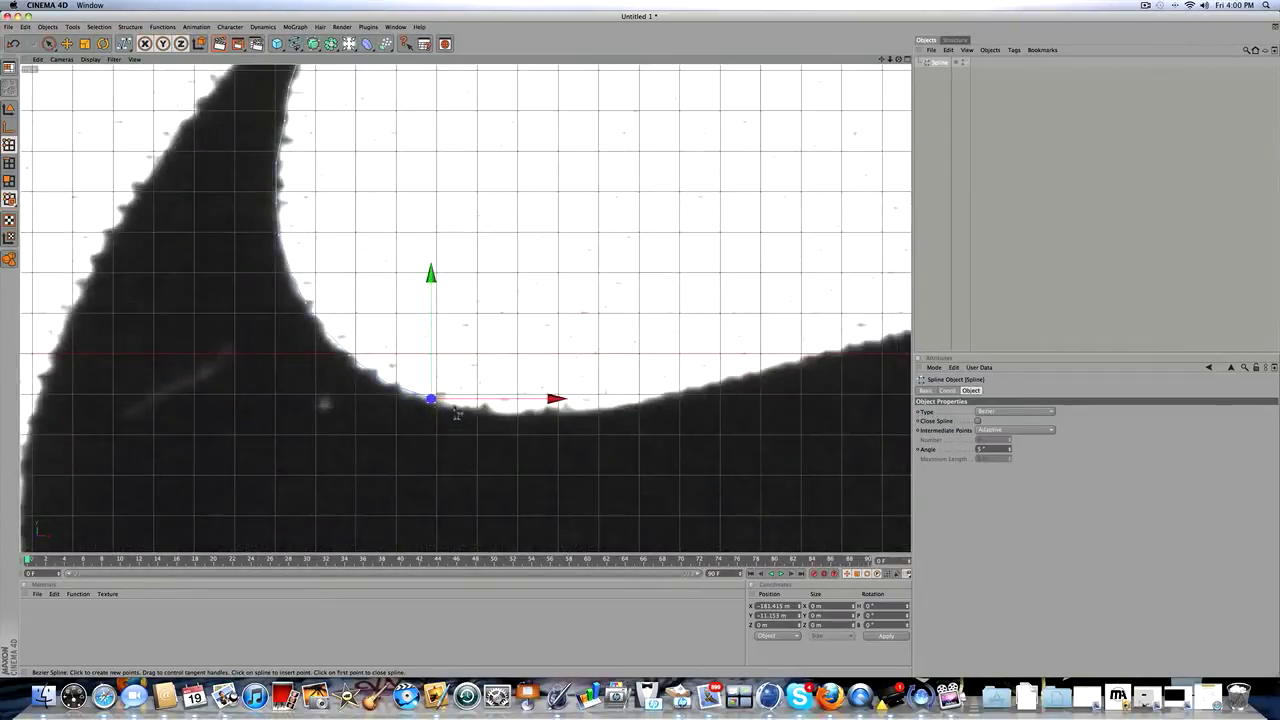
pyautogui.moveTo(456, 414); pyautogui.dragTo(520, 420)
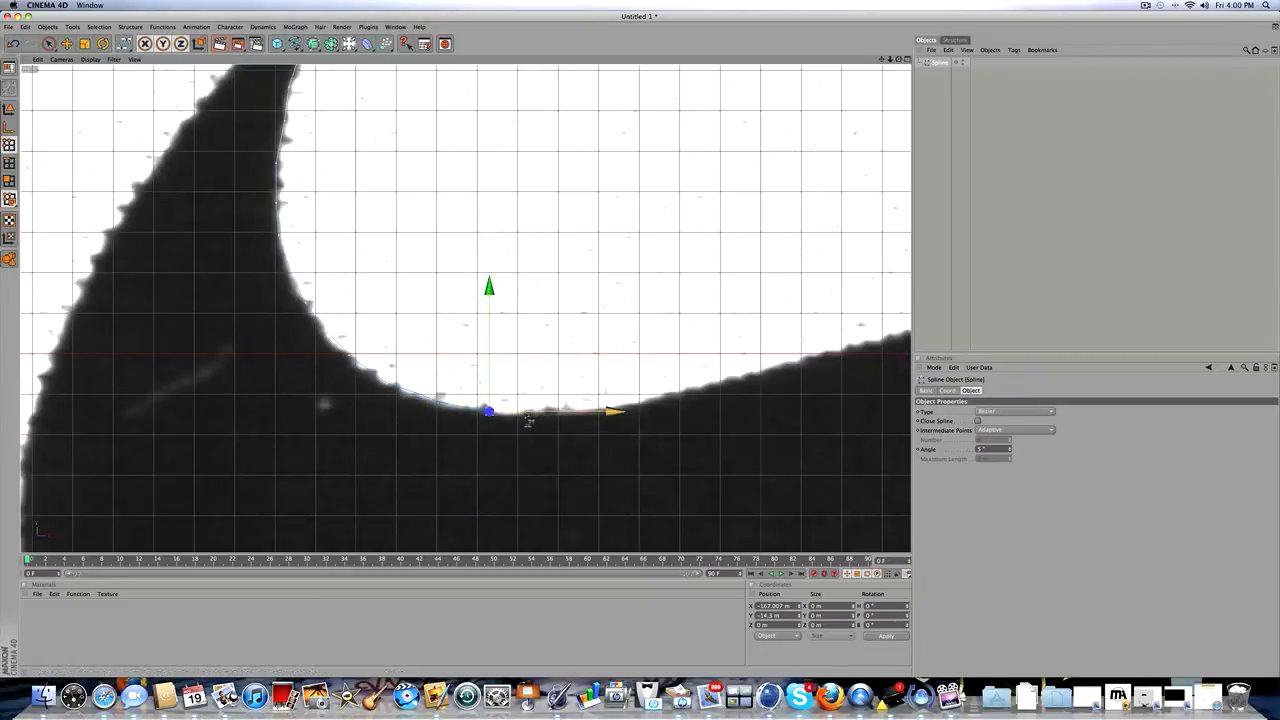
pyautogui.scroll(1, 658, 405)
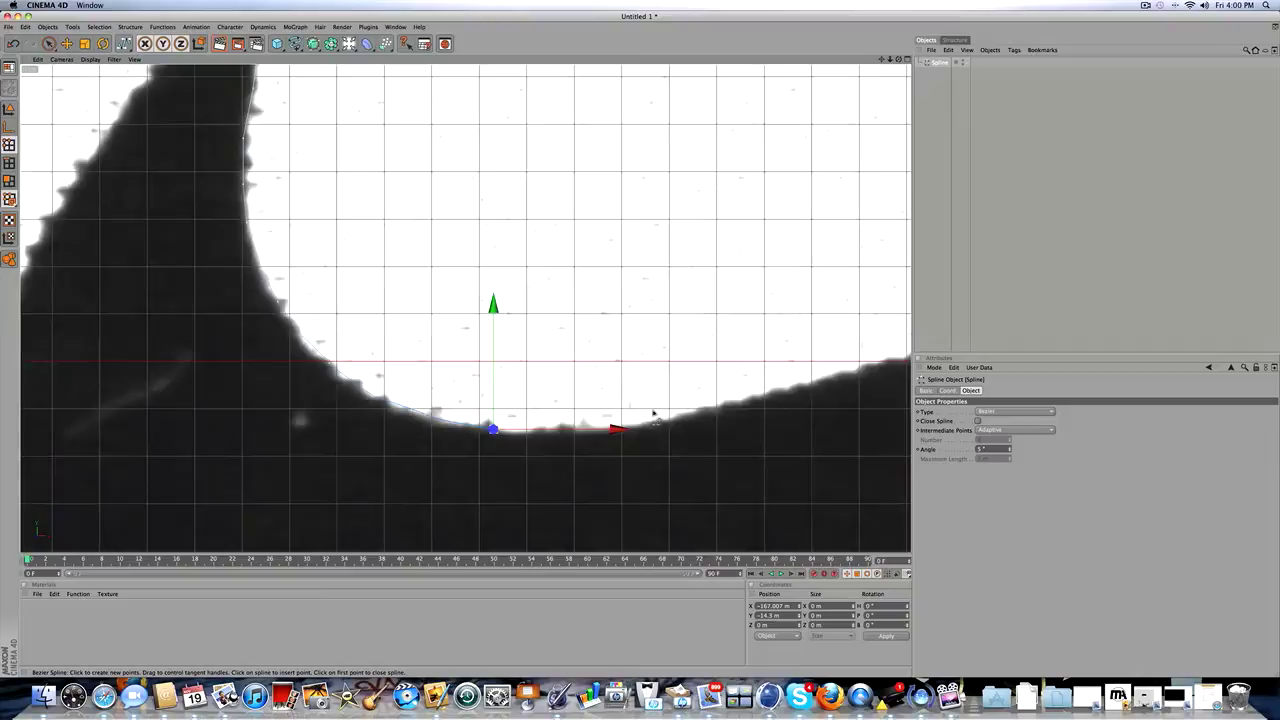
pyautogui.click(653, 415)
pyautogui.click(731, 403)
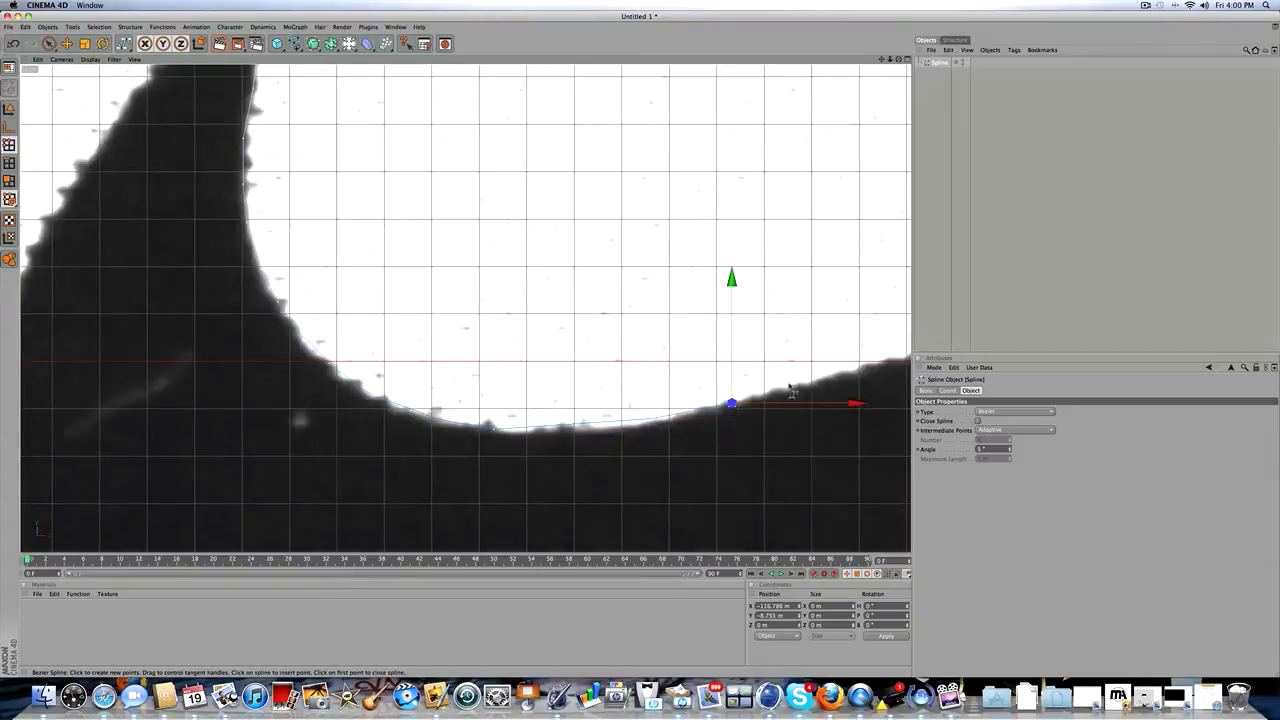
# - Continue the spline along the swoosh's upper edge to the tip of its long tail, at about X 321 m, Y 107 m
pyautogui.scroll(-3, 791, 390)
pyautogui.click(691, 343)
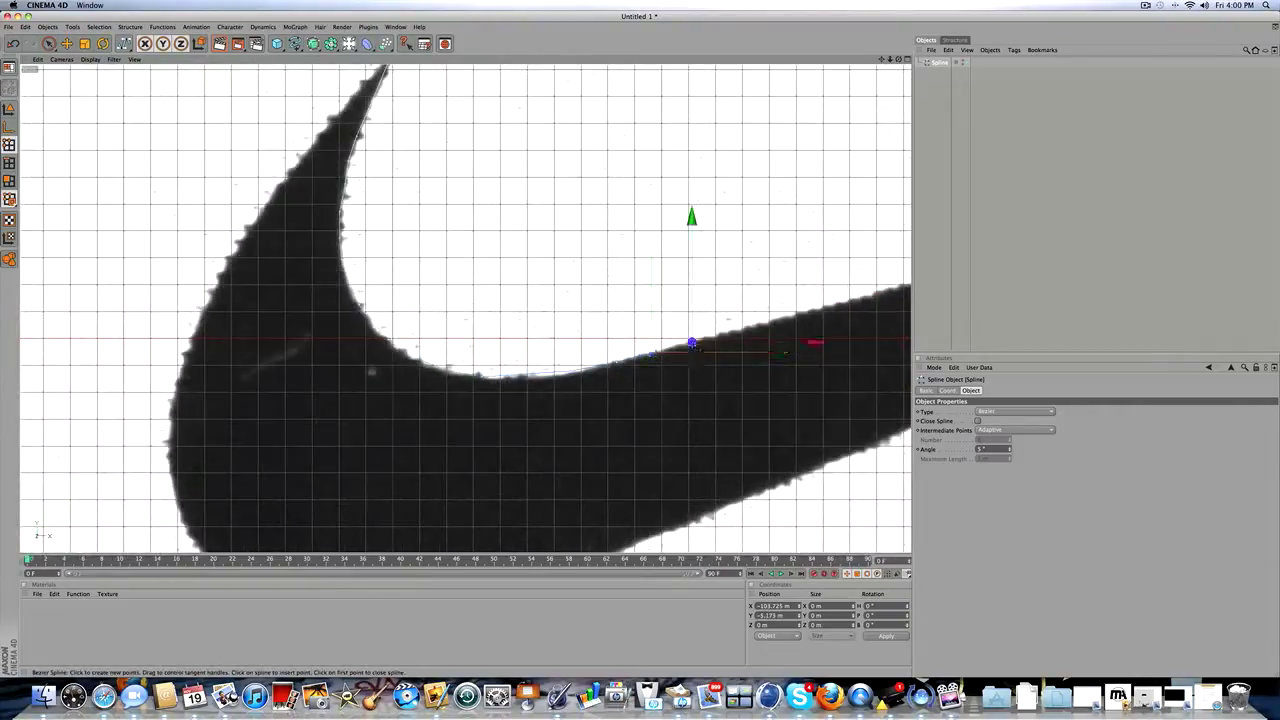
pyautogui.scroll(-5, 770, 331)
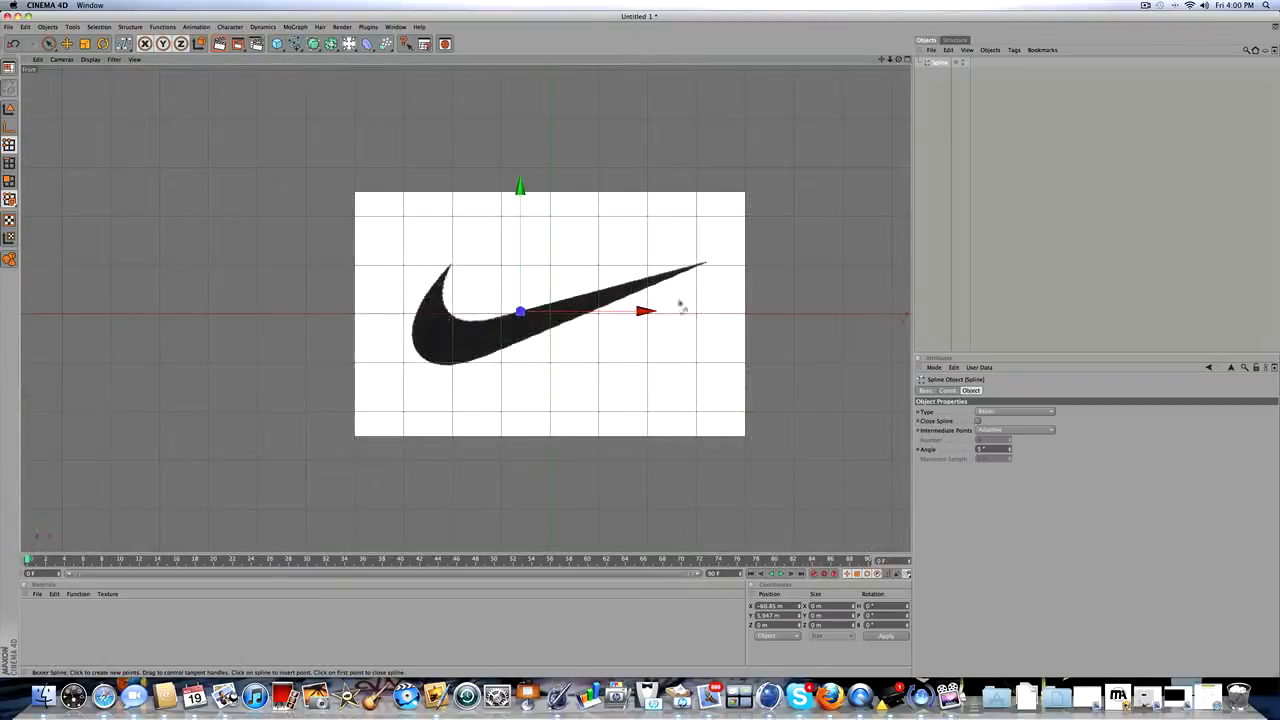
pyautogui.scroll(4, 686, 306)
pyautogui.moveTo(882, 60); pyautogui.dragTo(717, 140)
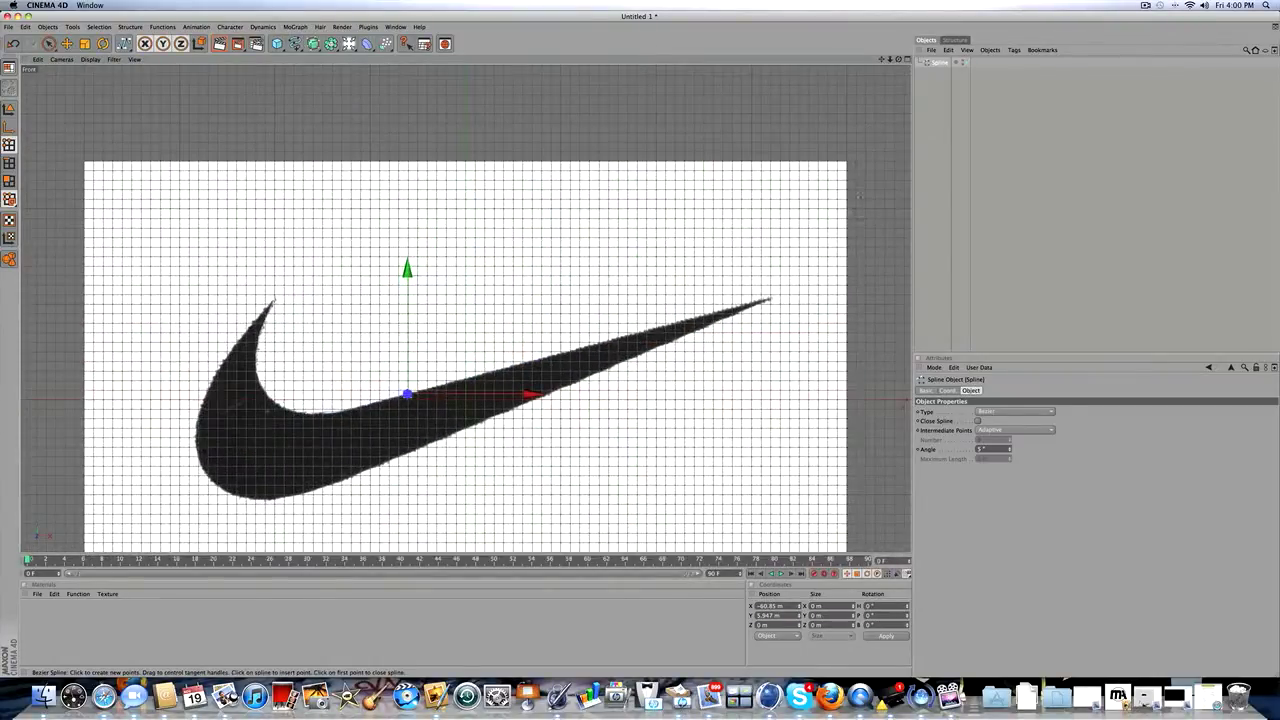
pyautogui.click(771, 299)
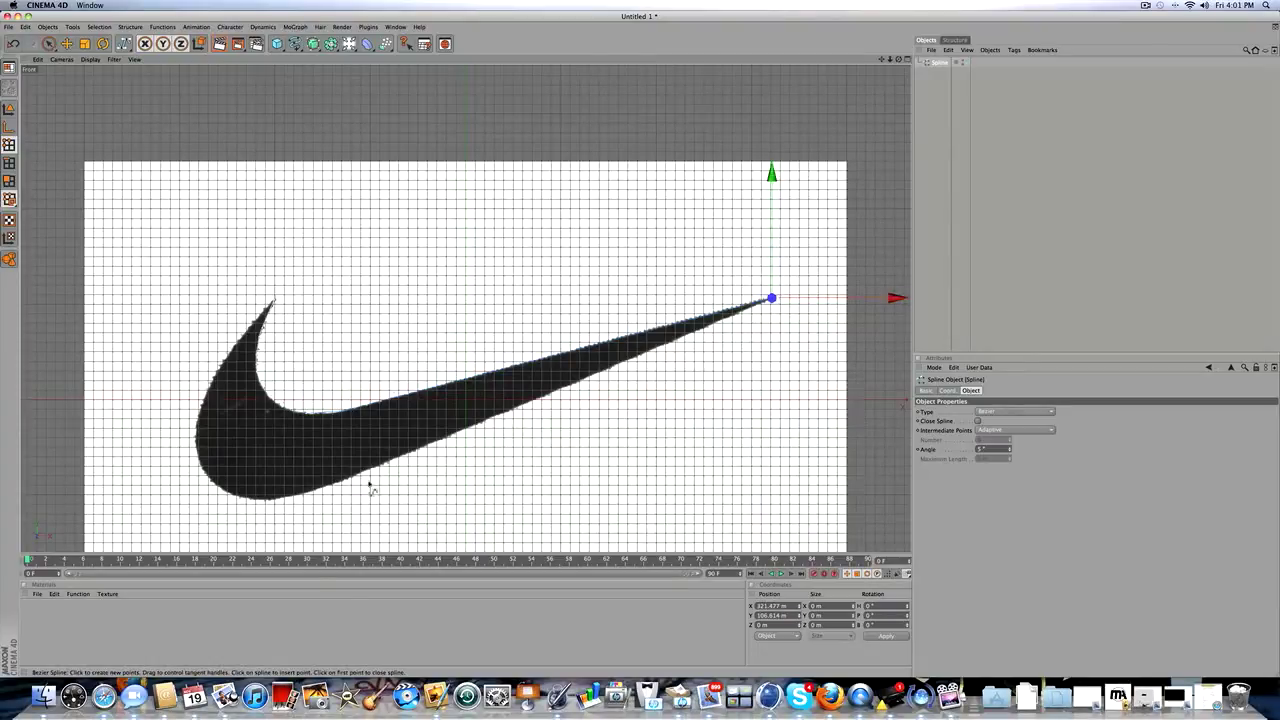
# - Trace the swoosh's lower edge with spline points from the long tail back past its lowest part to about X -236 m, Y -102 m
pyautogui.click(316, 494)
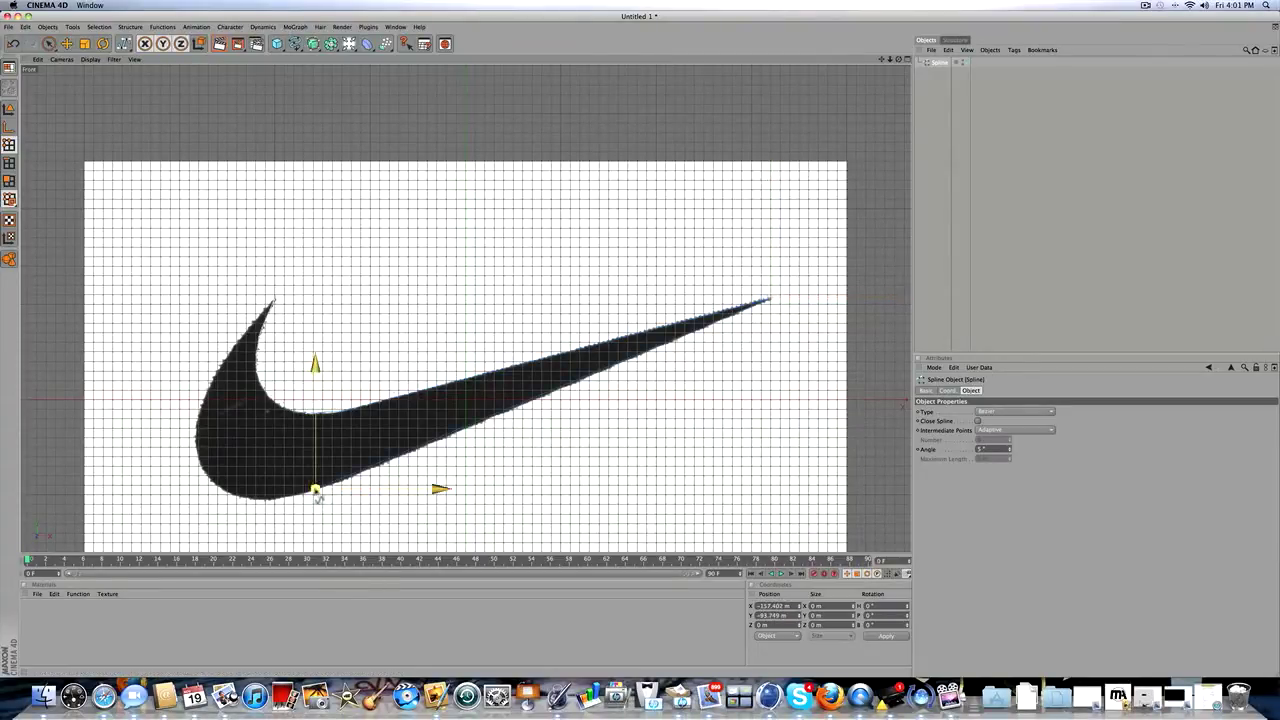
pyautogui.scroll(2, 310, 495)
pyautogui.click(280, 512)
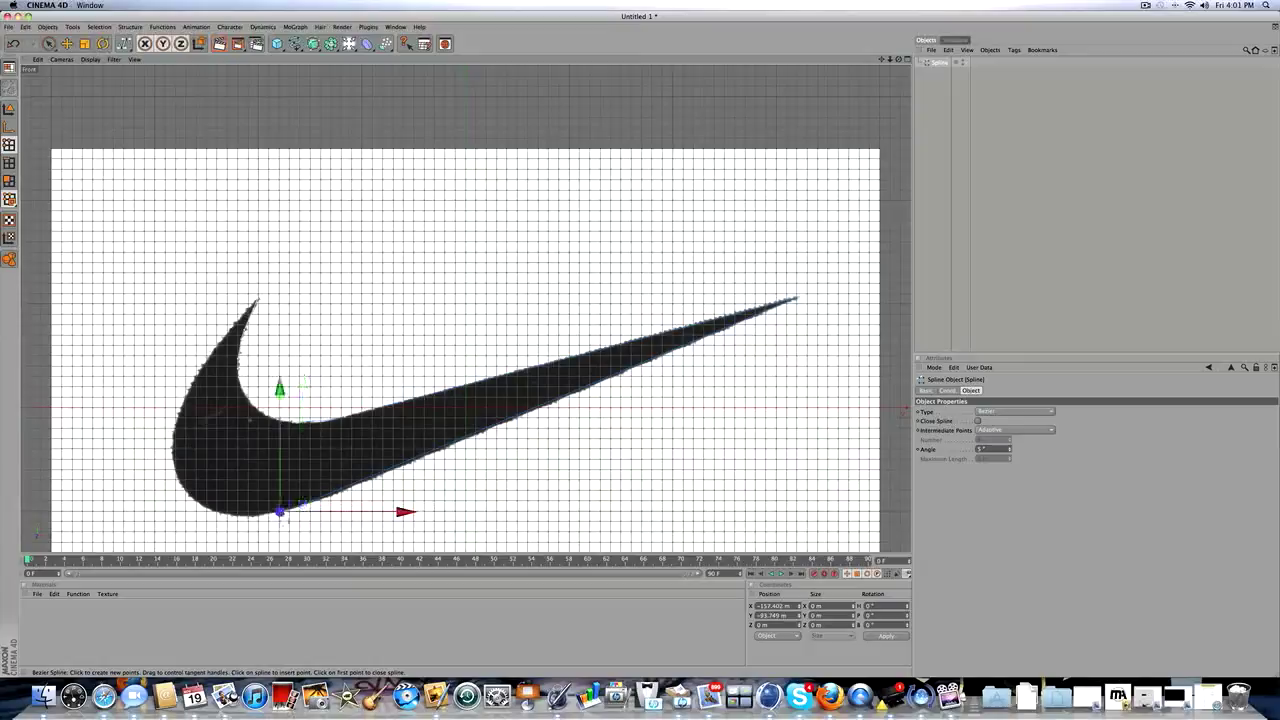
pyautogui.click(256, 516)
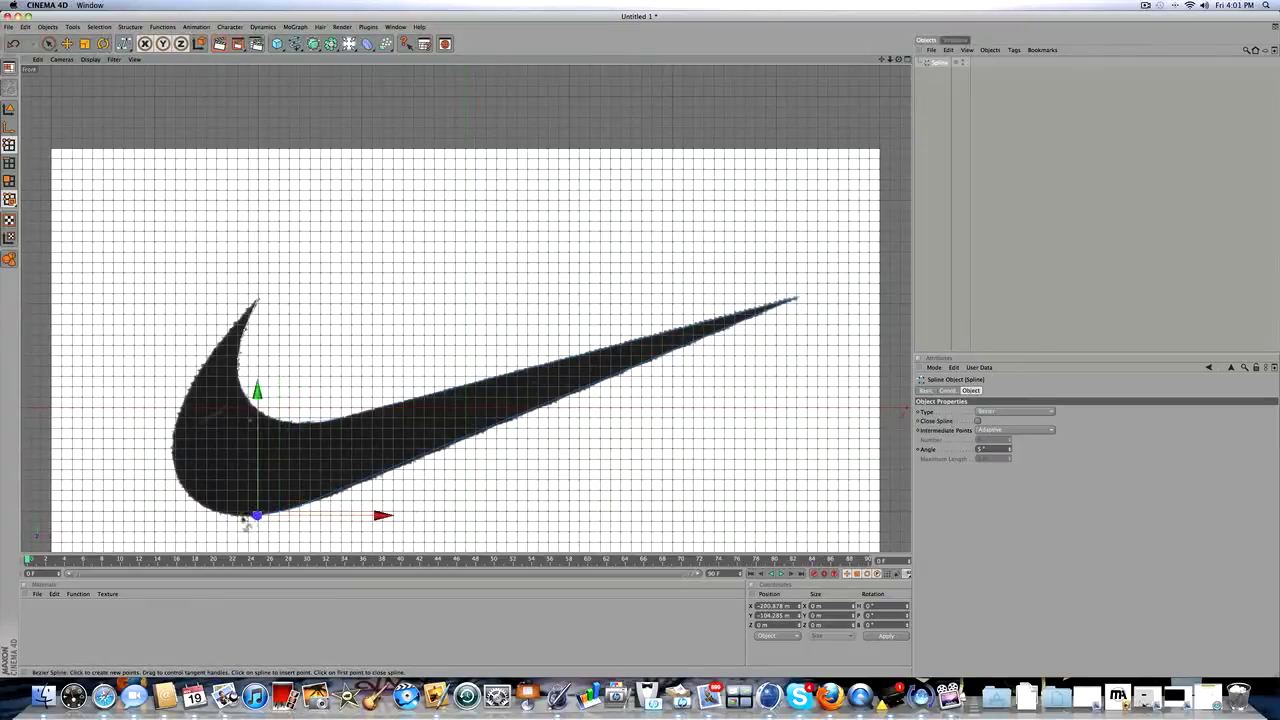
pyautogui.click(240, 516)
pyautogui.click(221, 513)
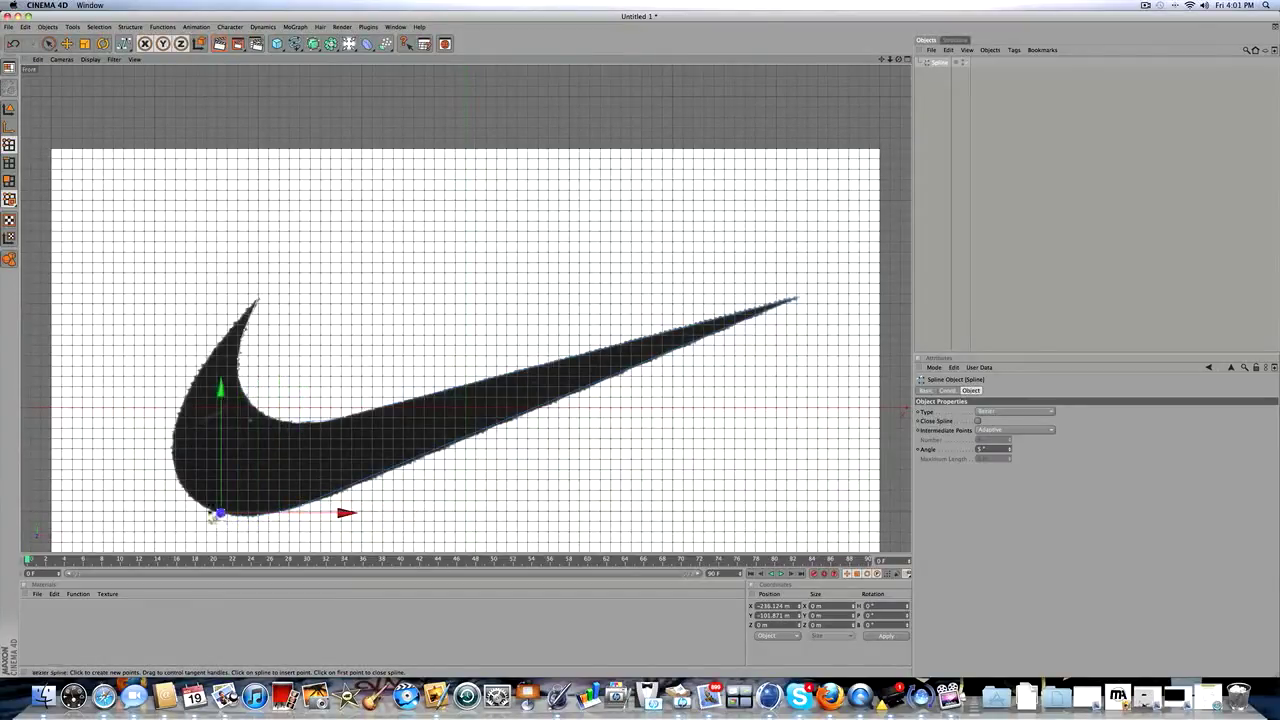
# - Continue the spline around the swoosh's rounded outer corner to about X -281 m, Y -59 m
pyautogui.click(209, 510)
pyautogui.click(199, 505)
pyautogui.click(189, 495)
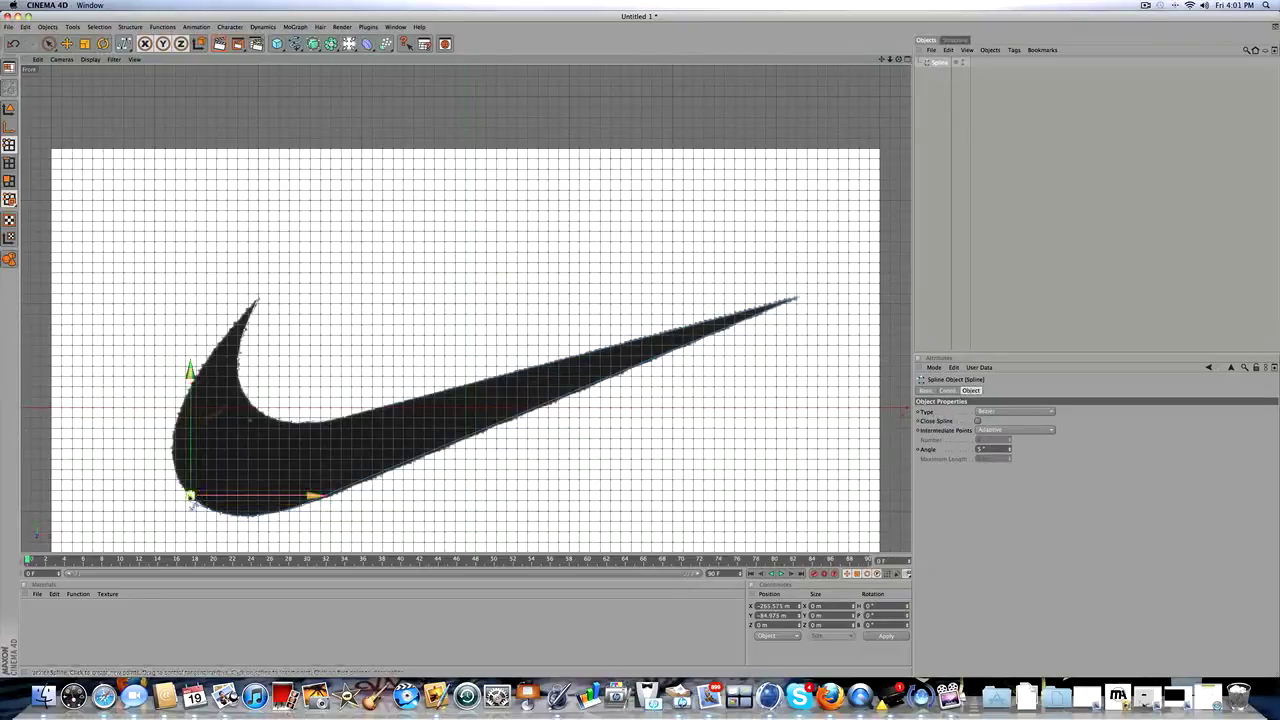
pyautogui.click(181, 485)
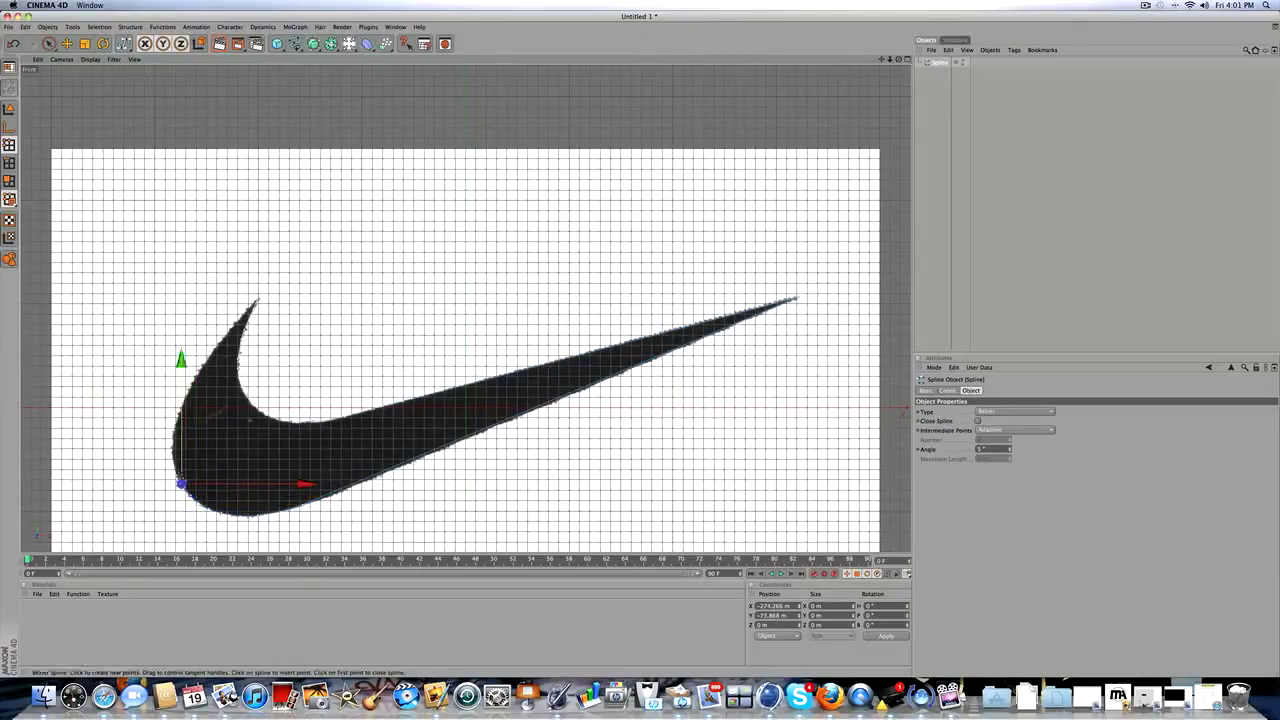
pyautogui.click(174, 469)
# - Extend the spline up the swoosh's outer side, away from the rounded bottom, to about X -275 m, Y -3 m
pyautogui.scroll(10, 175, 472)
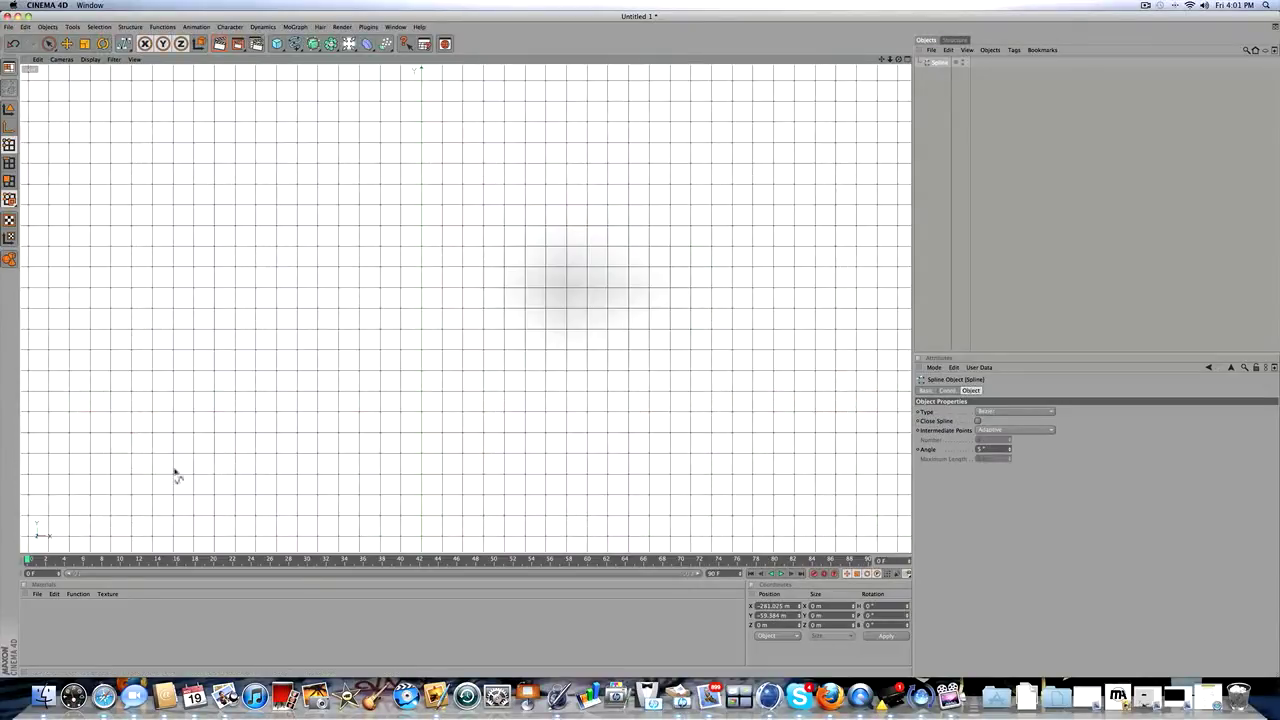
pyautogui.scroll(-15, 175, 472)
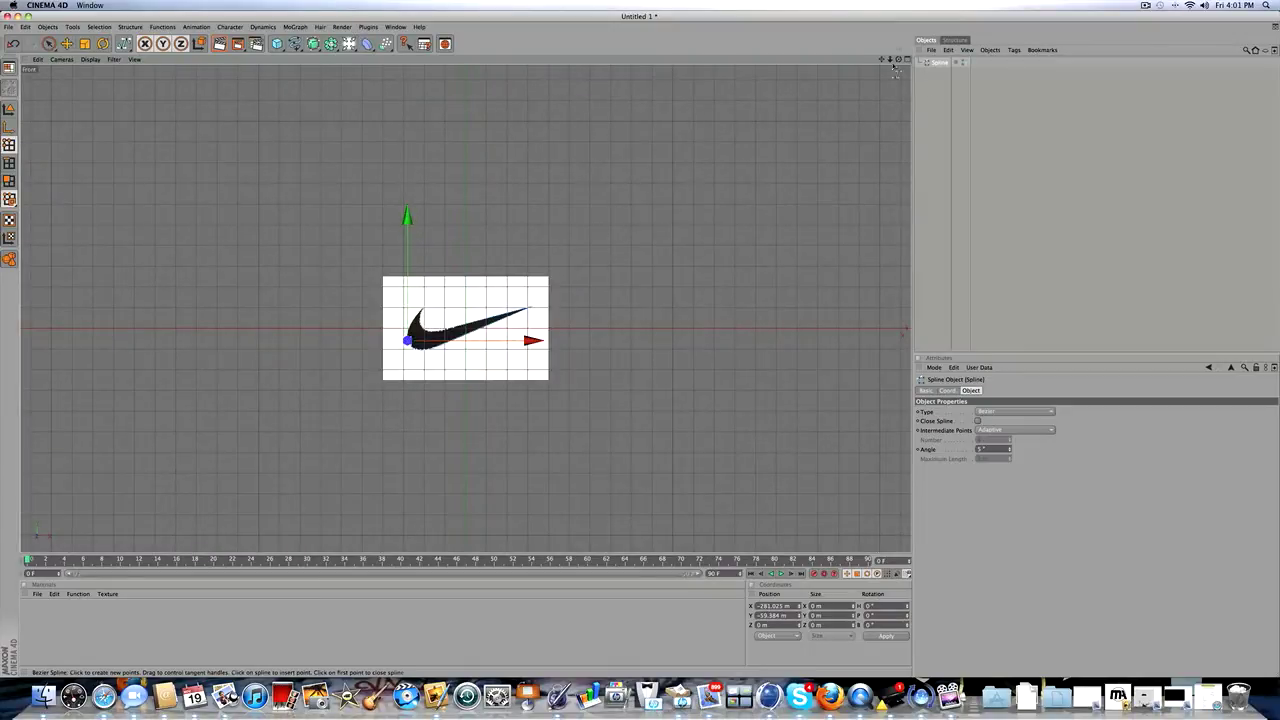
pyautogui.moveTo(881, 60); pyautogui.dragTo(983, 1)
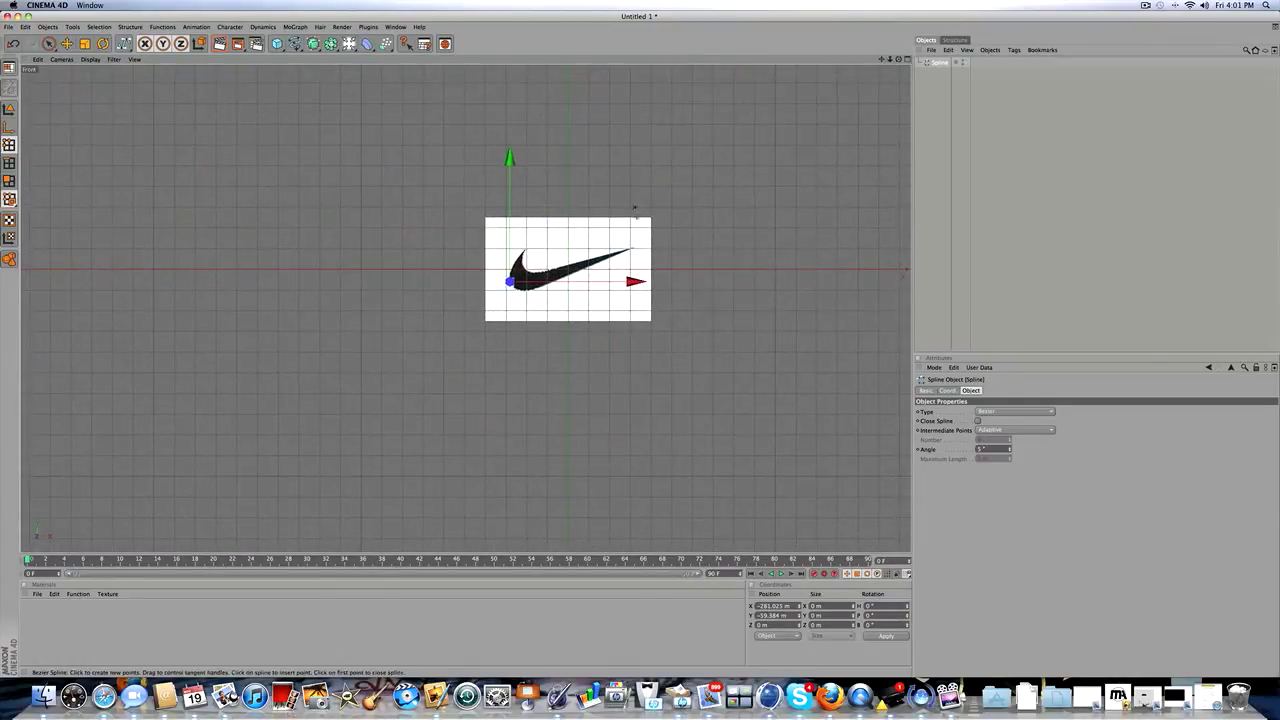
pyautogui.scroll(5, 514, 270)
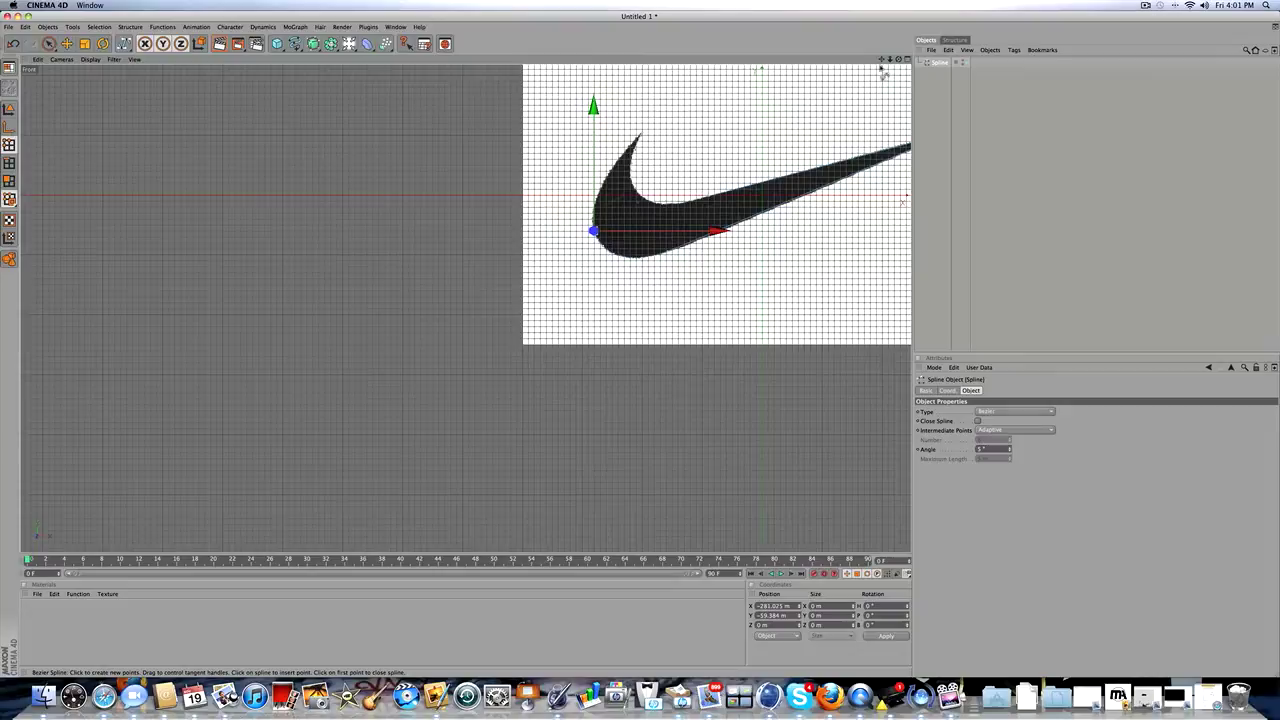
pyautogui.moveTo(881, 60); pyautogui.dragTo(773, 310)
pyautogui.scroll(3, 630, 253)
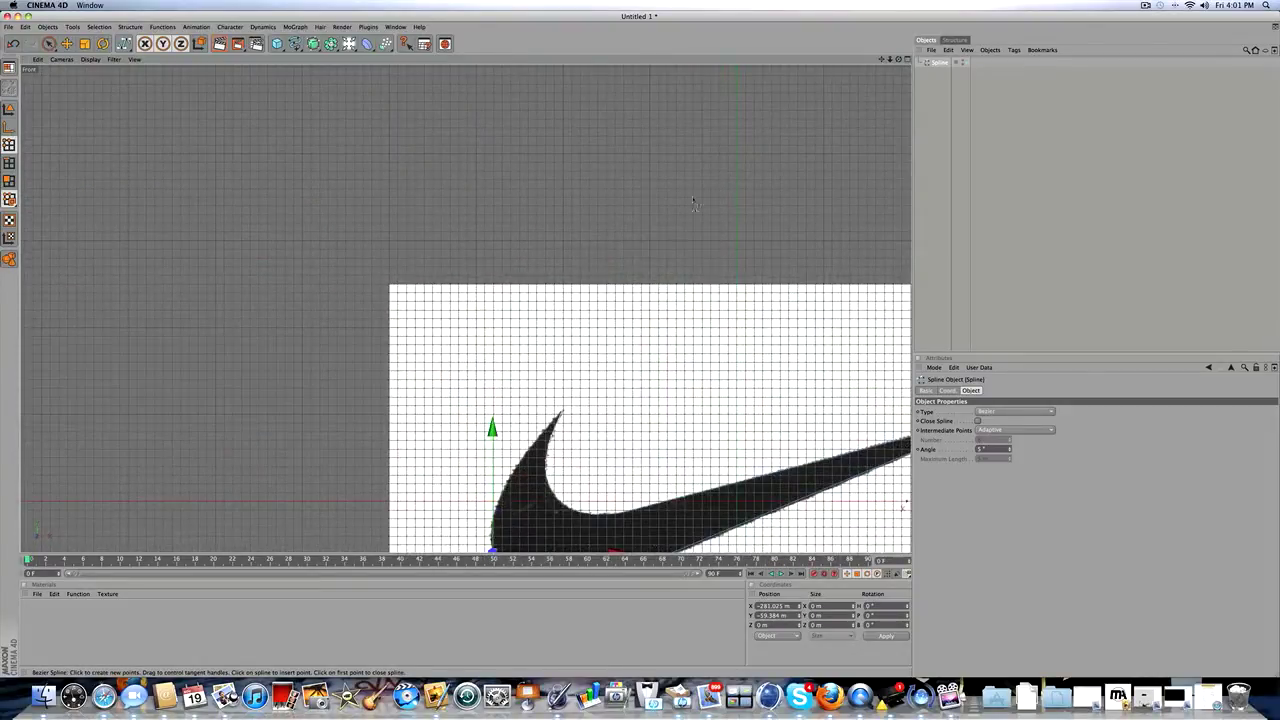
pyautogui.moveTo(881, 60); pyautogui.dragTo(920, 1)
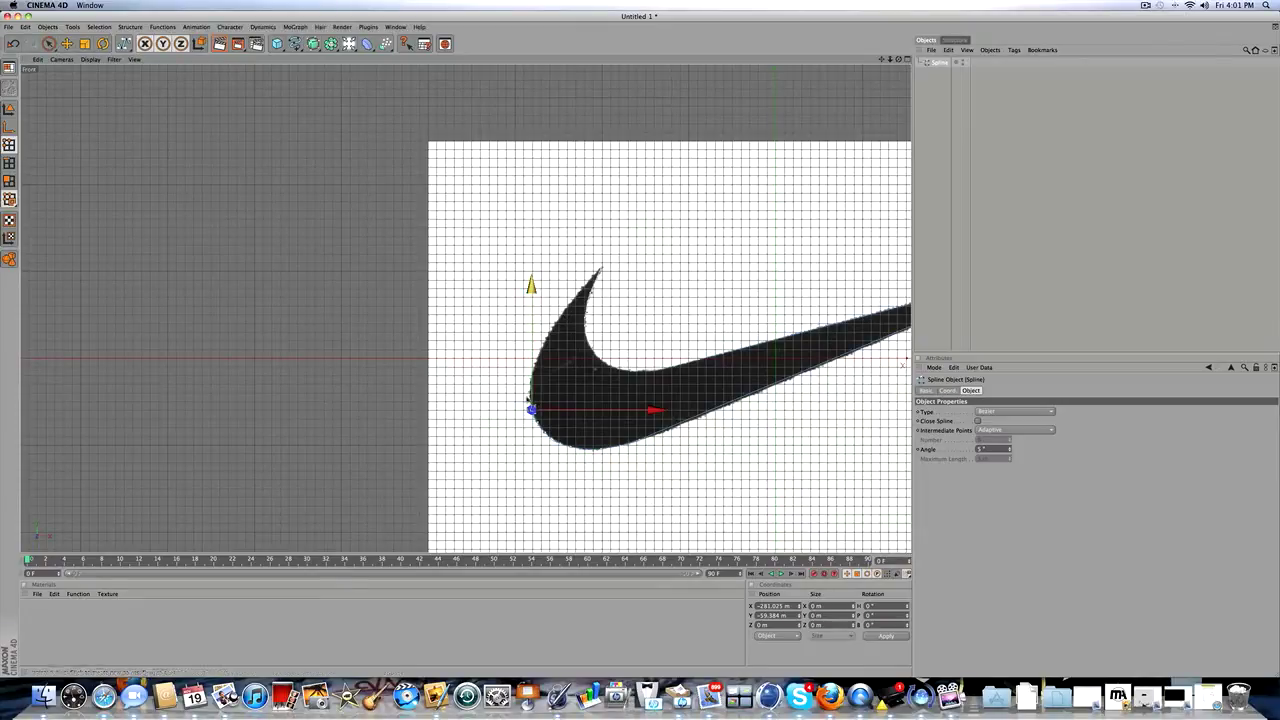
pyautogui.scroll(2, 611, 263)
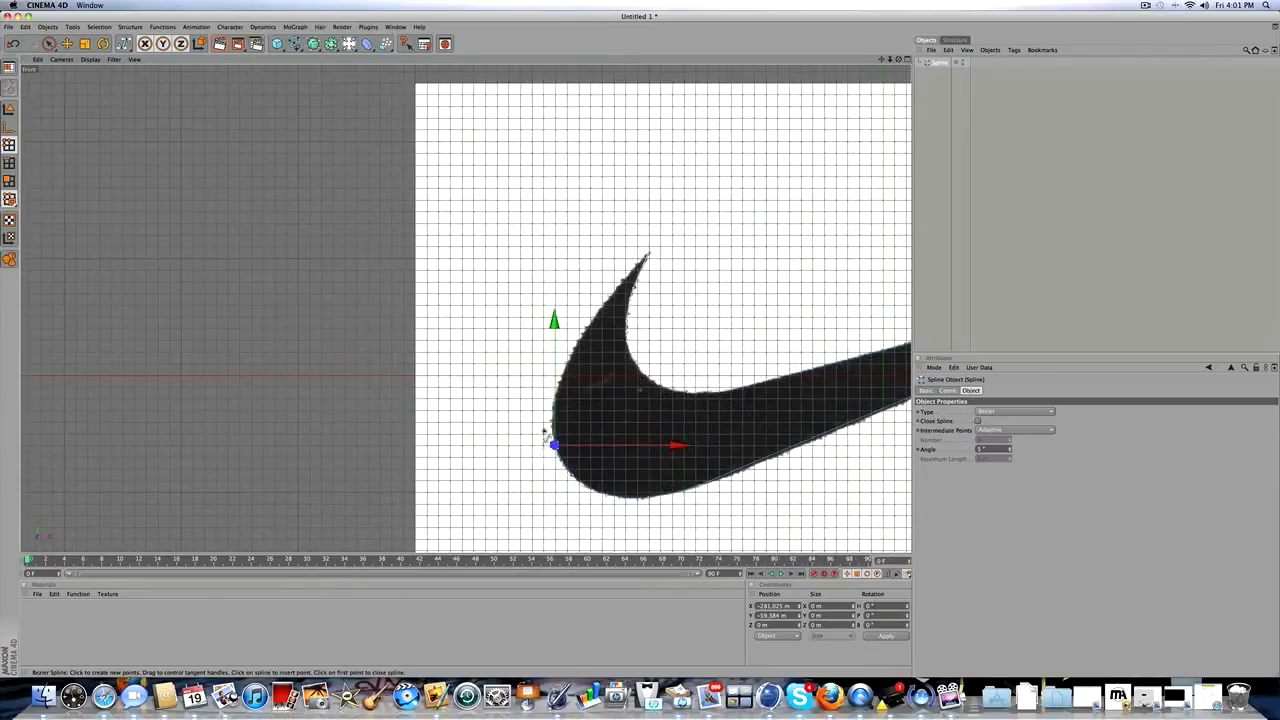
pyautogui.scroll(3, 545, 436)
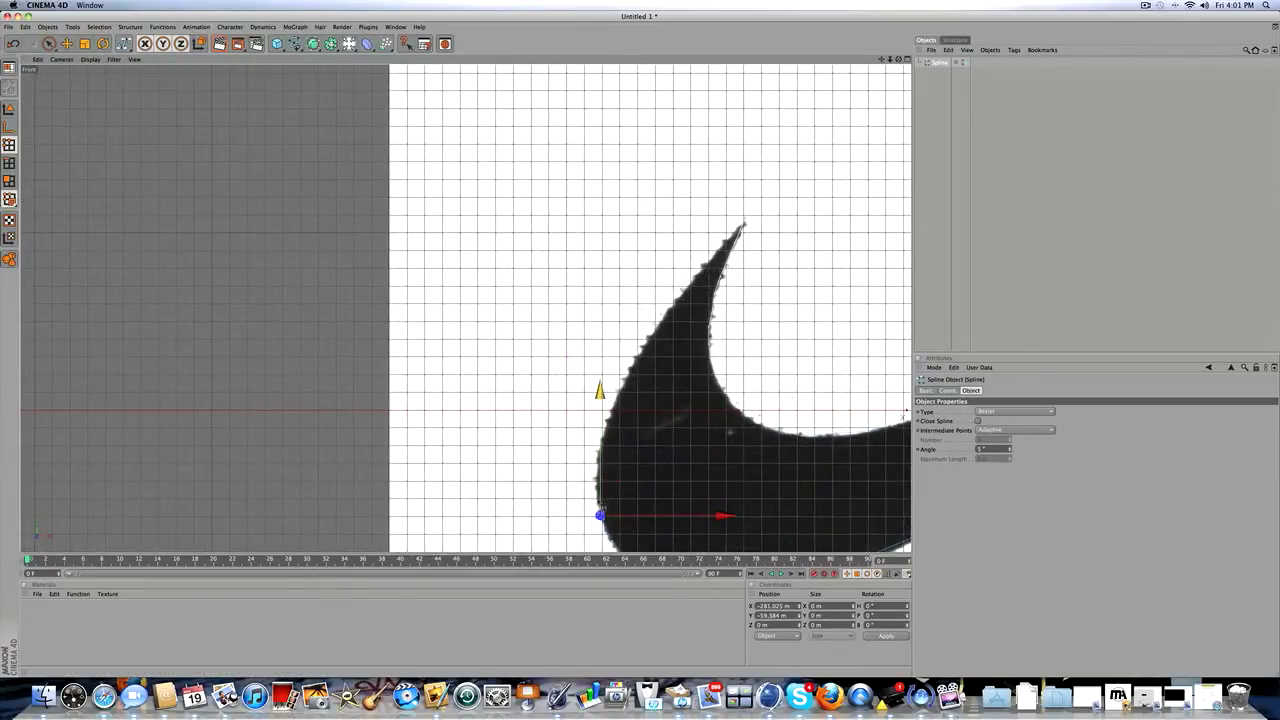
pyautogui.scroll(3, 657, 406)
pyautogui.moveTo(881, 59); pyautogui.dragTo(887, 0)
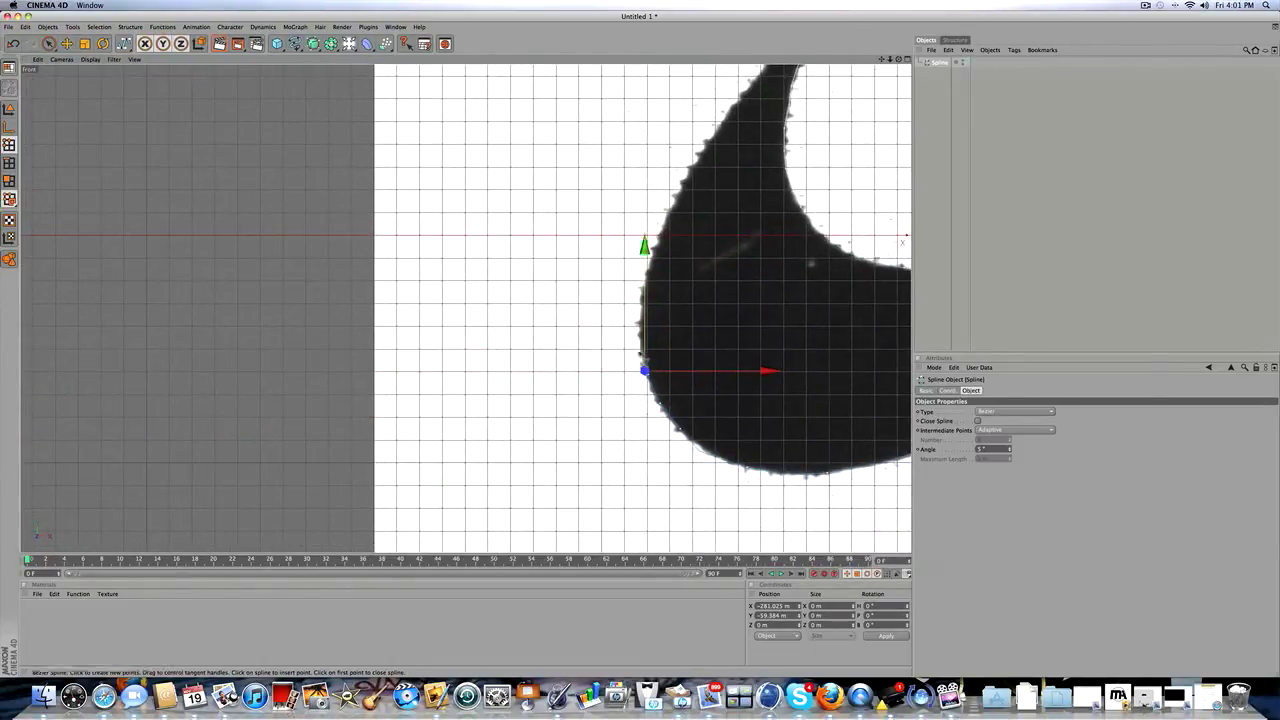
pyautogui.scroll(2, 641, 355)
pyautogui.scroll(1, 662, 347)
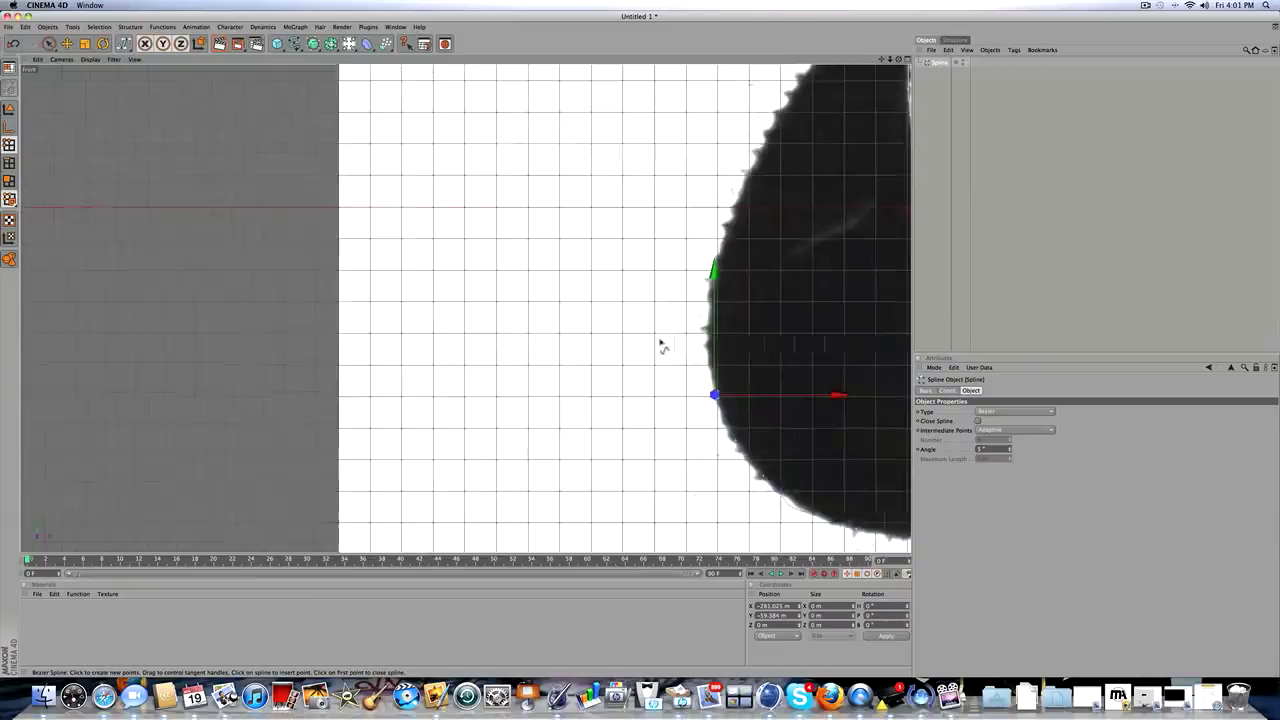
pyautogui.scroll(1, 660, 345)
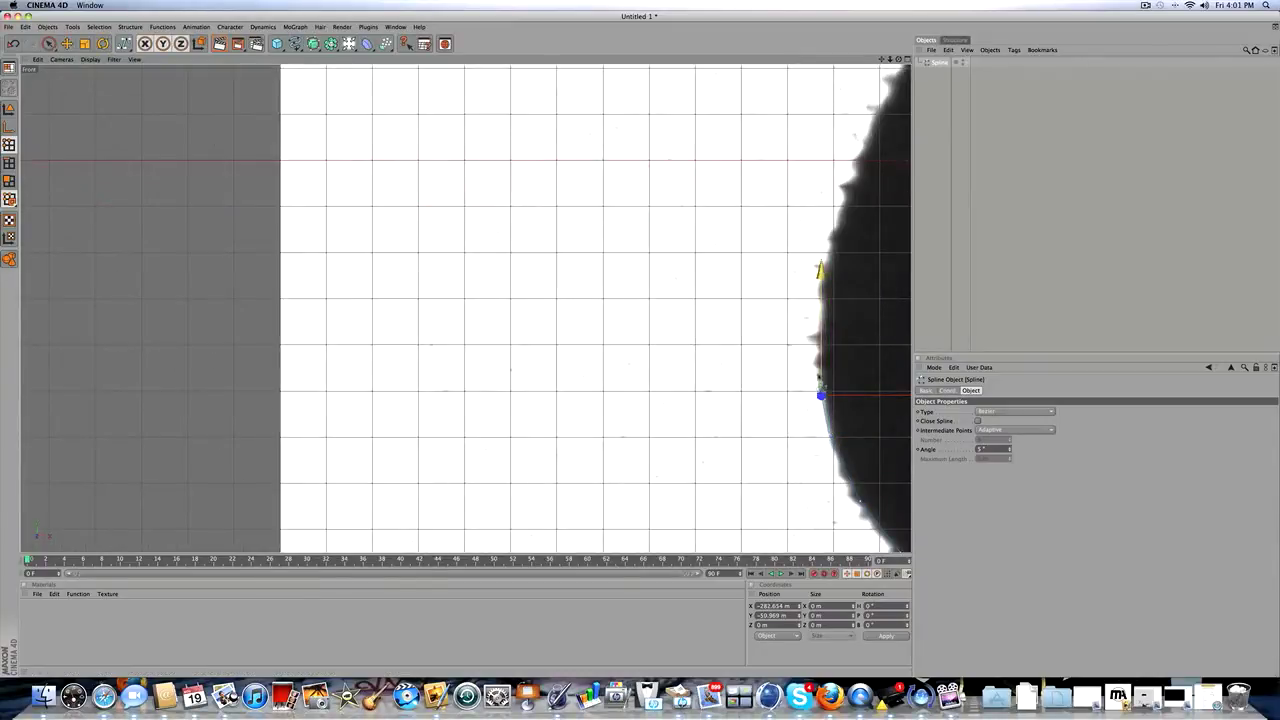
pyautogui.moveTo(820, 395); pyautogui.dragTo(825, 352)
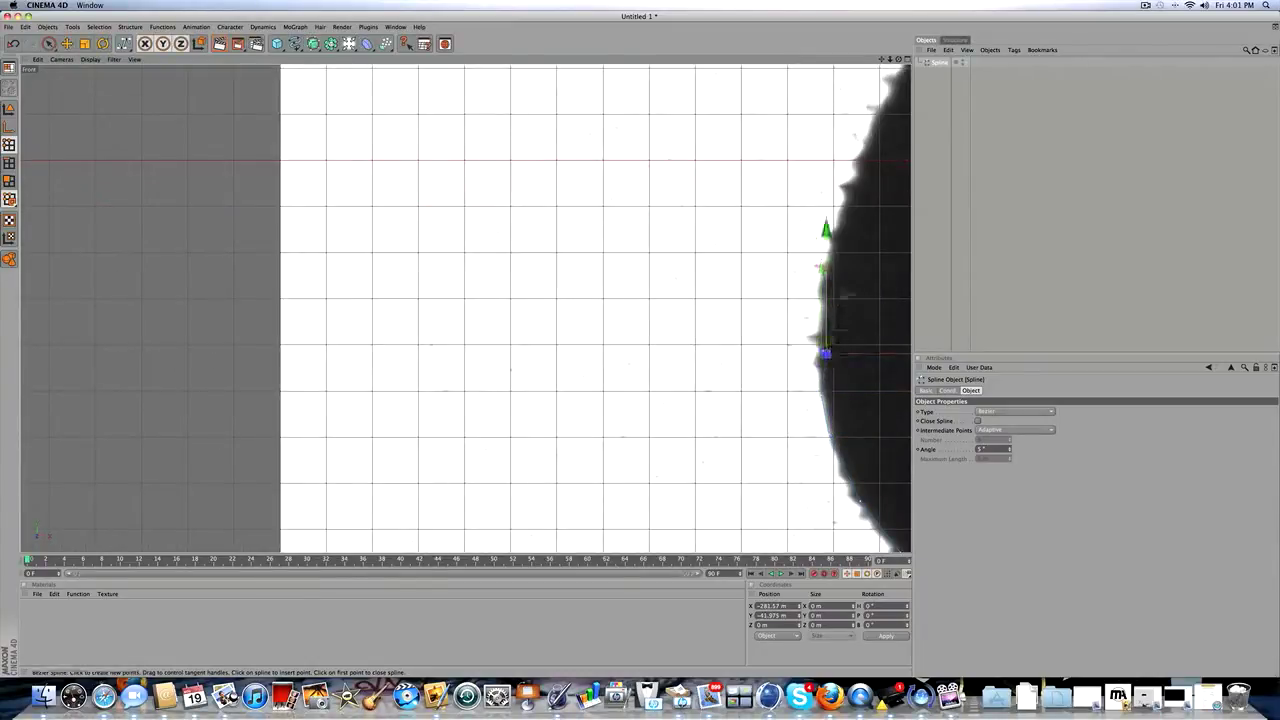
pyautogui.click(837, 280)
pyautogui.click(864, 175)
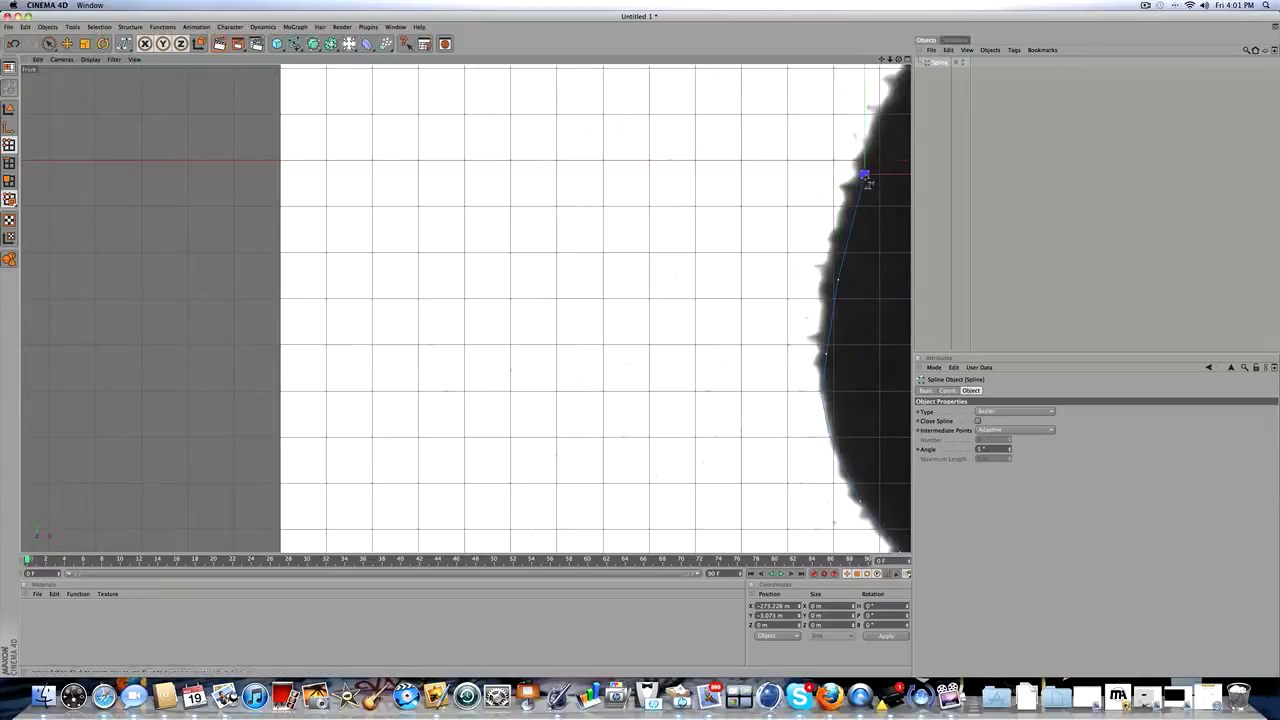
# - Continue the spline along the hook's outer edge to just below its tip, at about X -217 m, Y 89 m
pyautogui.scroll(-2, 868, 182)
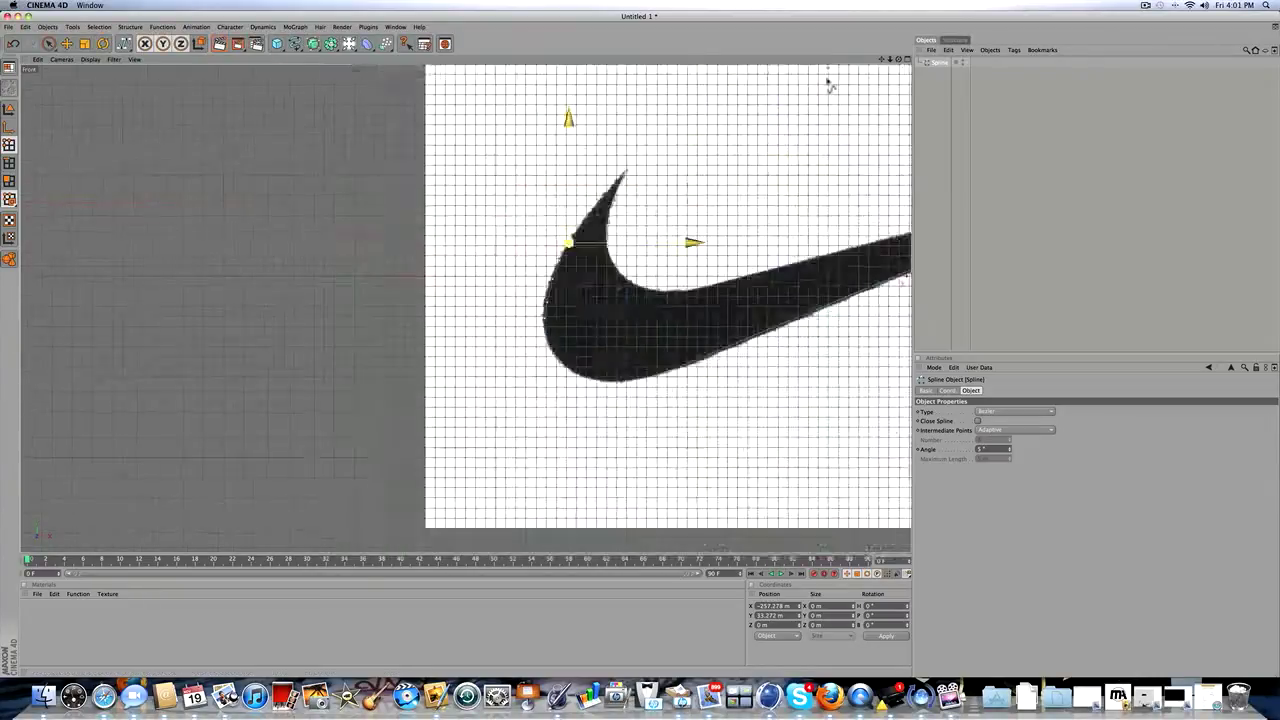
pyautogui.scroll(-8, 828, 84)
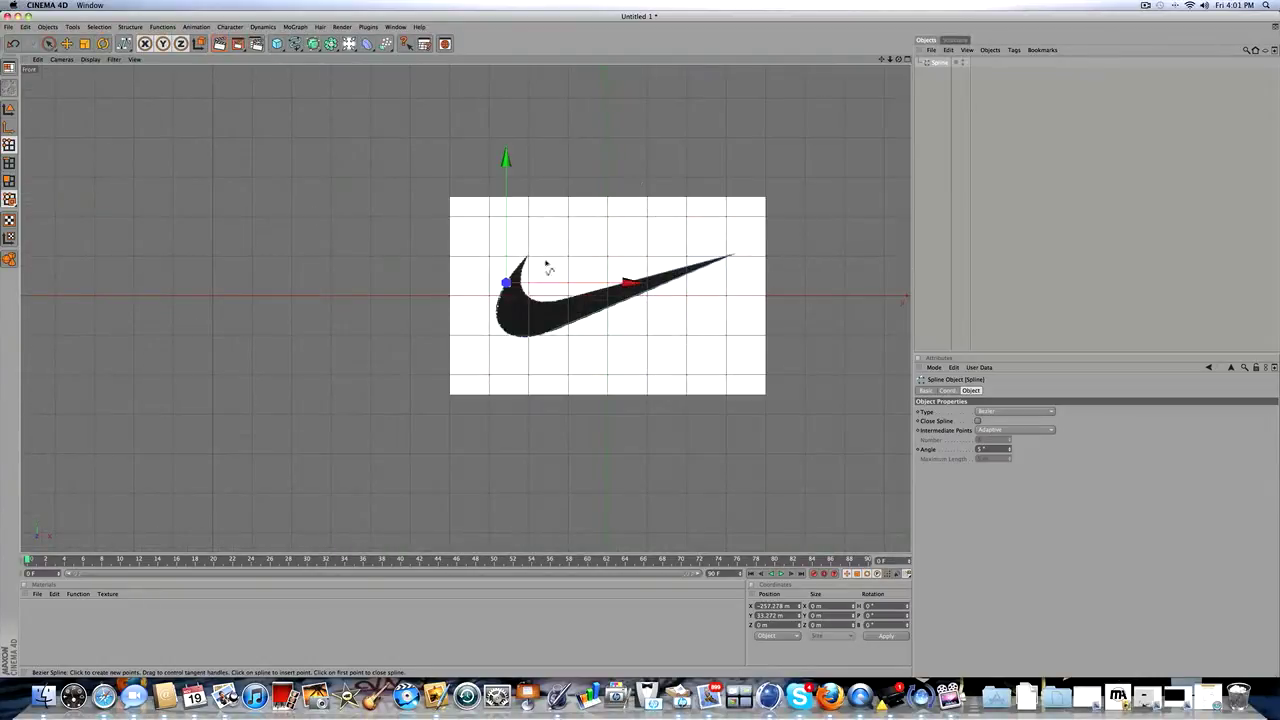
pyautogui.scroll(3, 538, 284)
pyautogui.scroll(2, 540, 287)
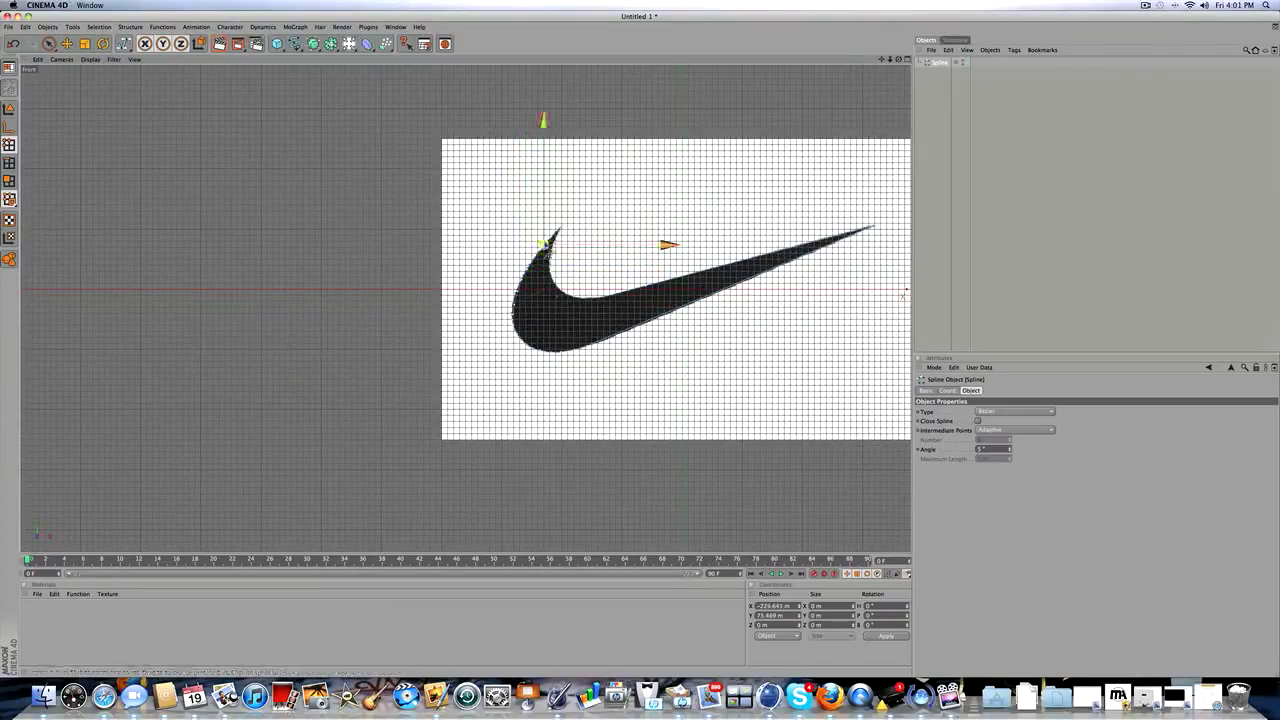
pyautogui.click(550, 234)
# - Close the spline on its first point at the tip of the swoosh's short hook
pyautogui.scroll(1, 556, 233)
pyautogui.scroll(2, 557, 231)
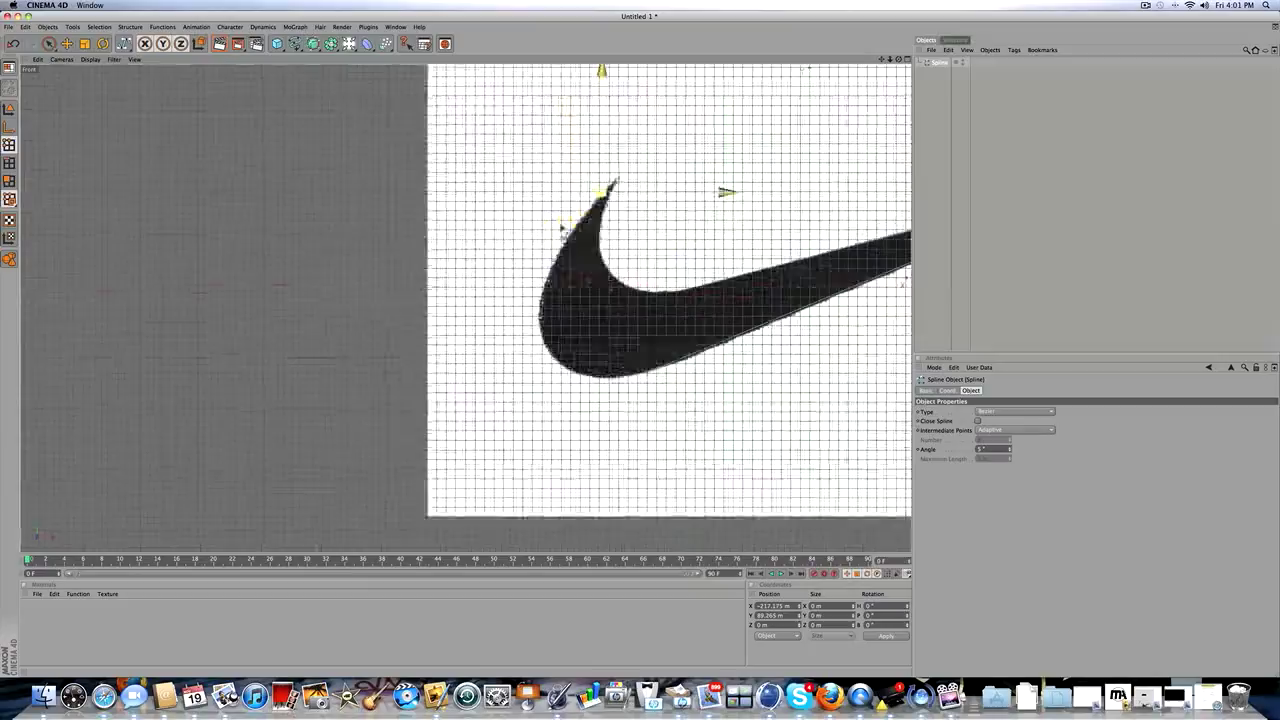
pyautogui.scroll(3, 624, 180)
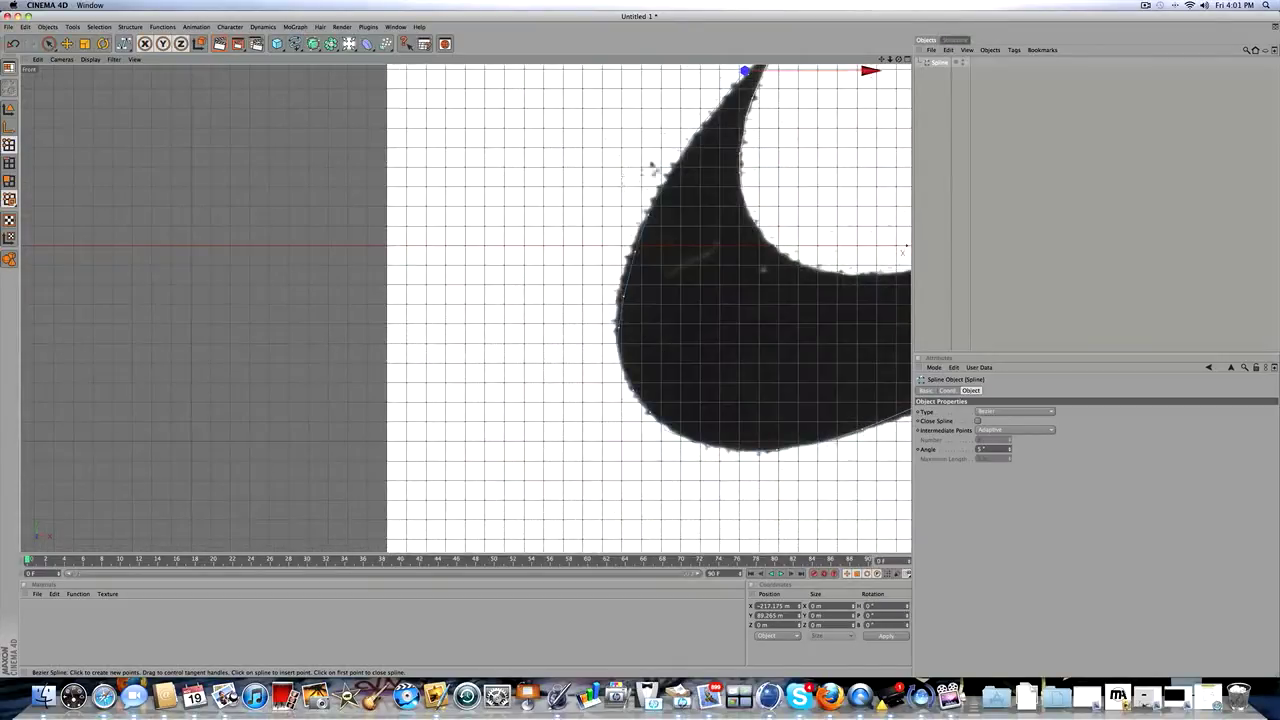
pyautogui.moveTo(882, 60); pyautogui.dragTo(813, 364)
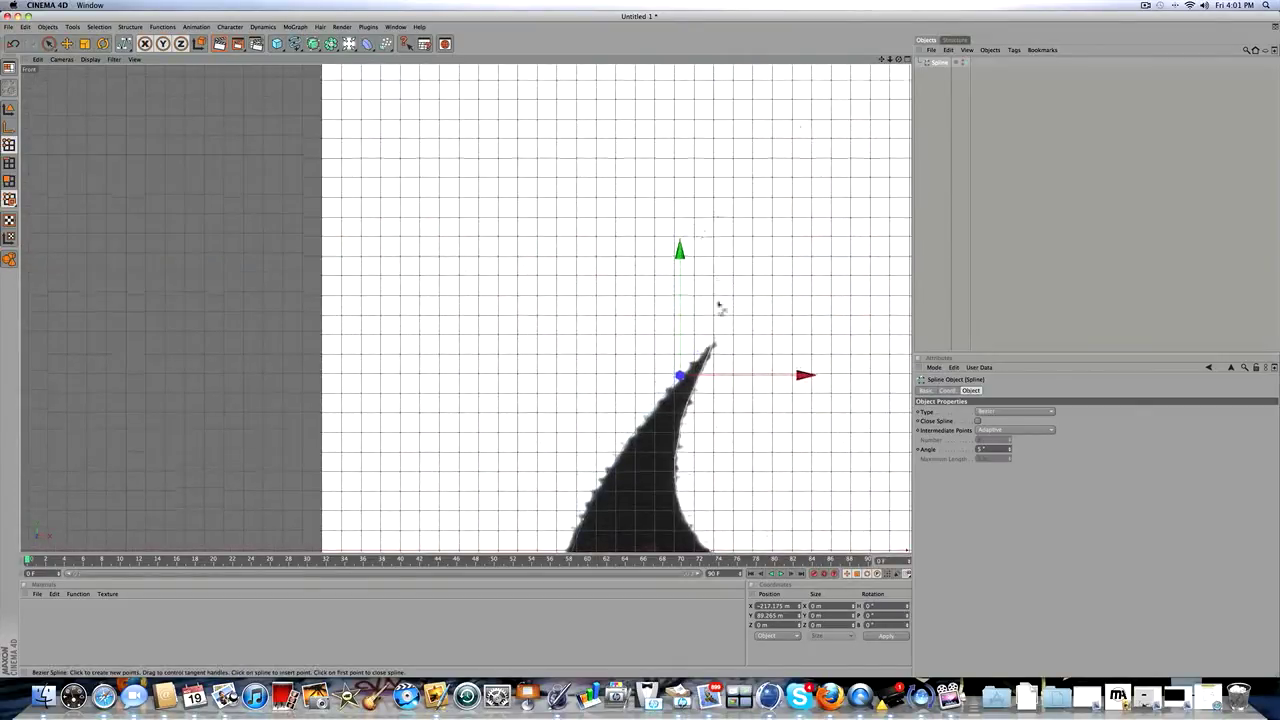
pyautogui.click(712, 345)
# - Examine the traced swoosh outline in the Front, four-view and full Perspective layouts, and deselect the spline
pyautogui.scroll(-10, 712, 348)
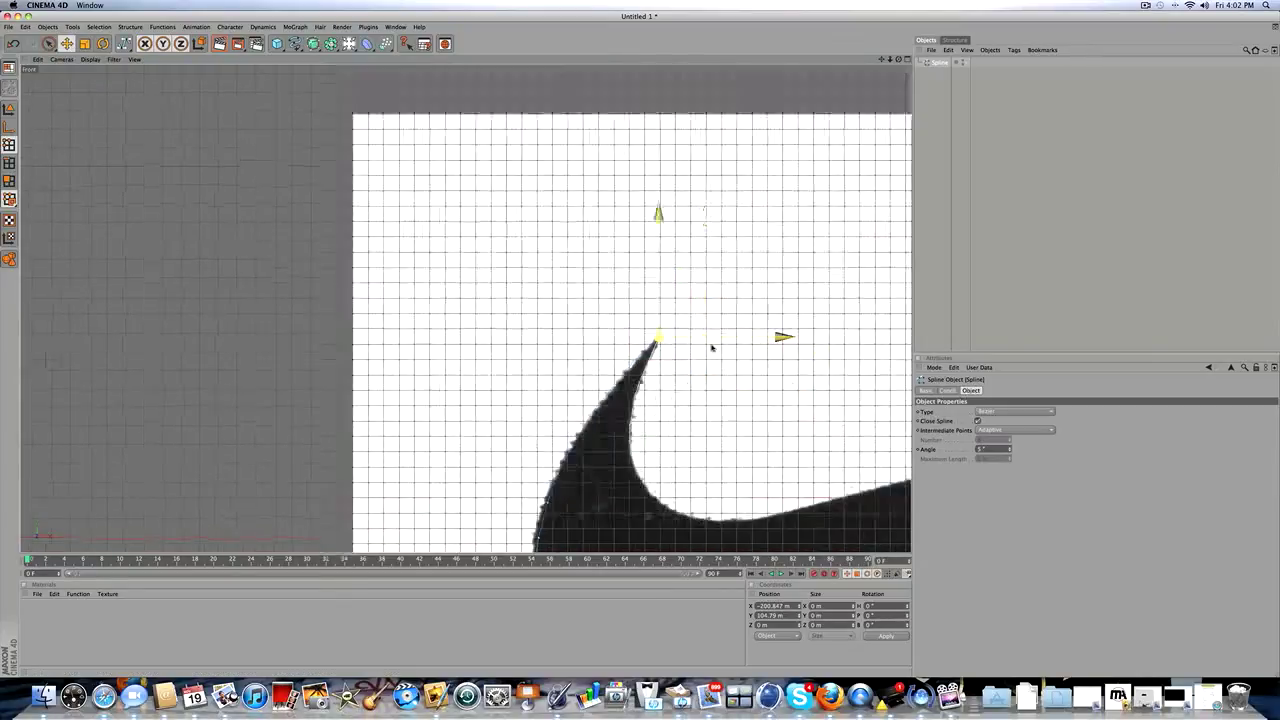
pyautogui.scroll(-3, 712, 348)
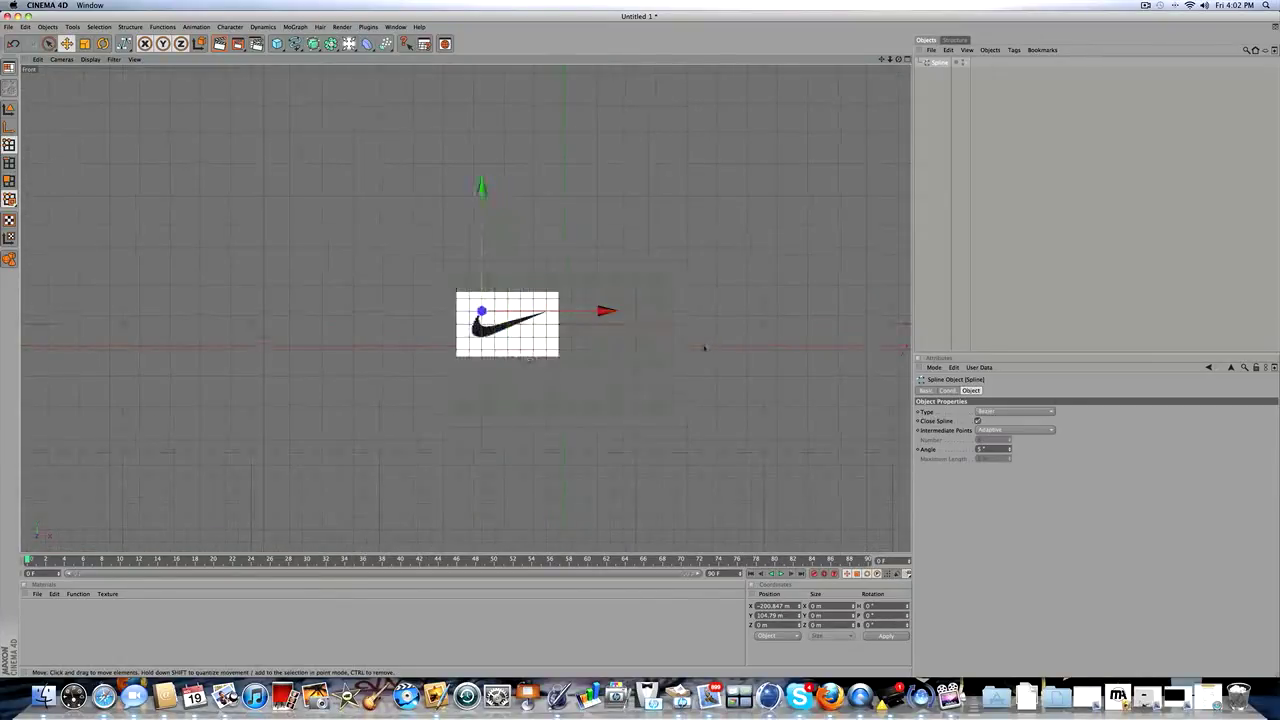
pyautogui.scroll(6, 700, 345)
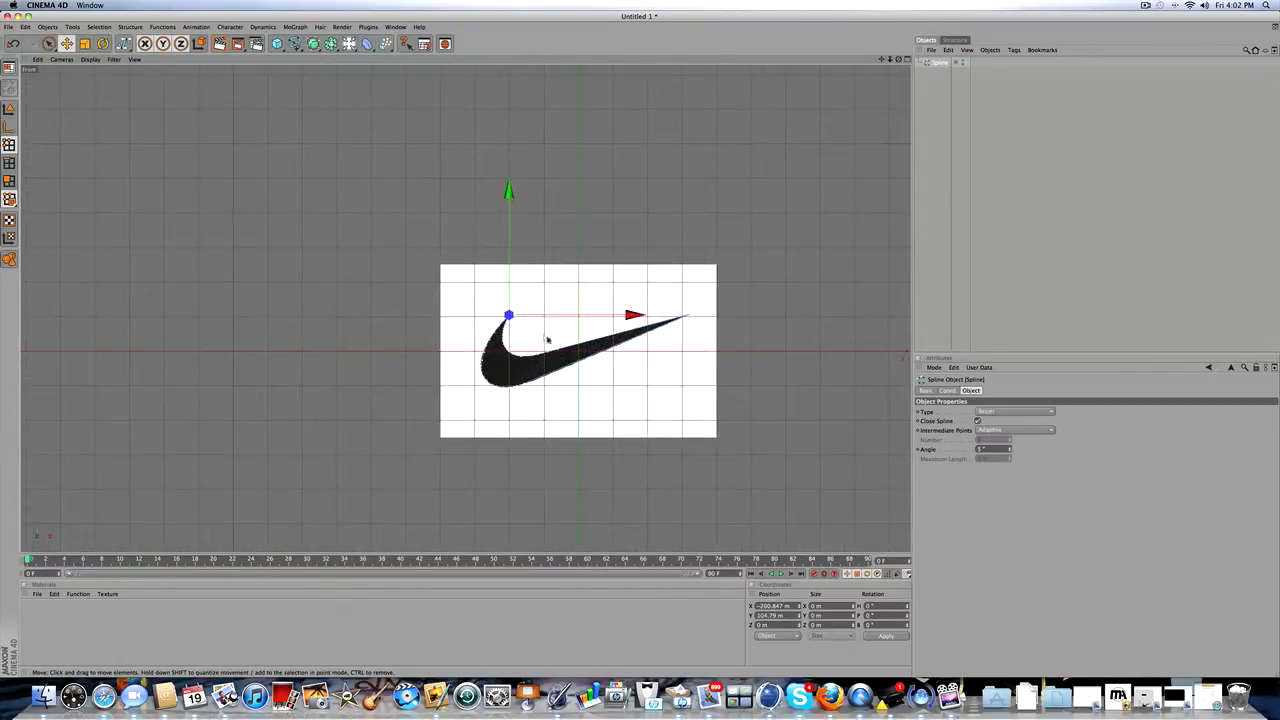
pyautogui.scroll(3, 548, 342)
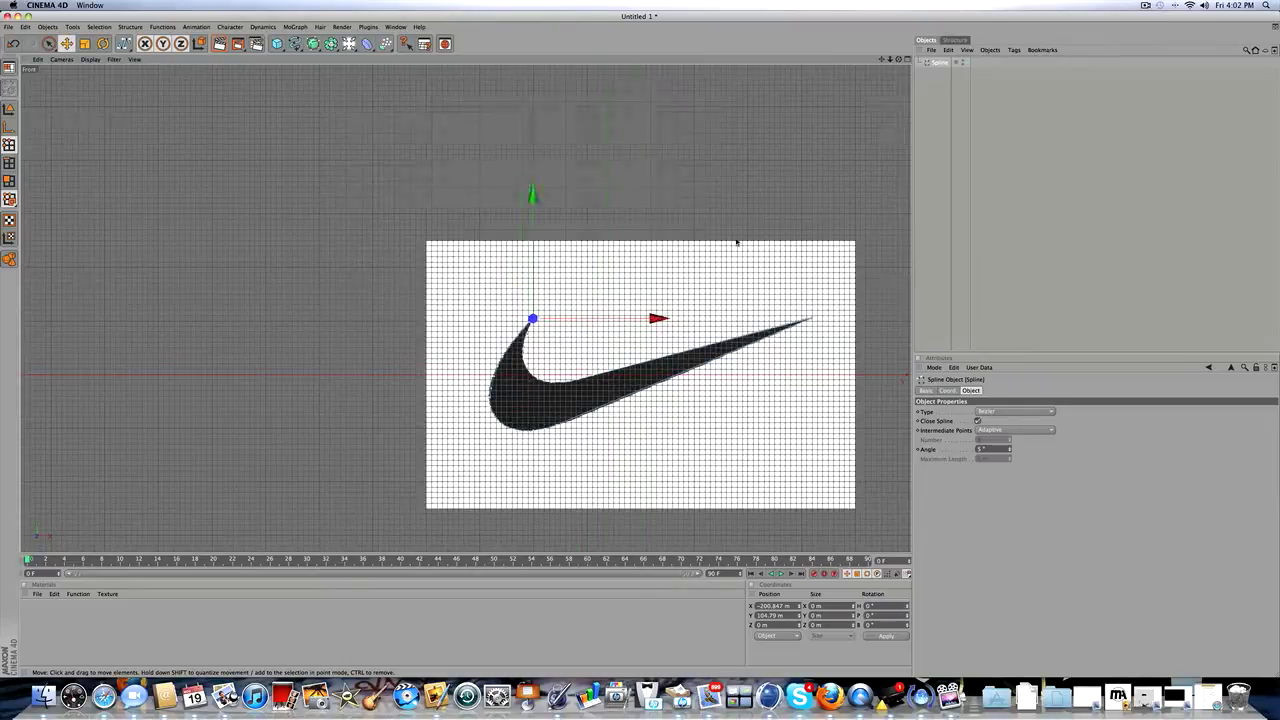
pyautogui.moveTo(882, 60); pyautogui.dragTo(799, 0)
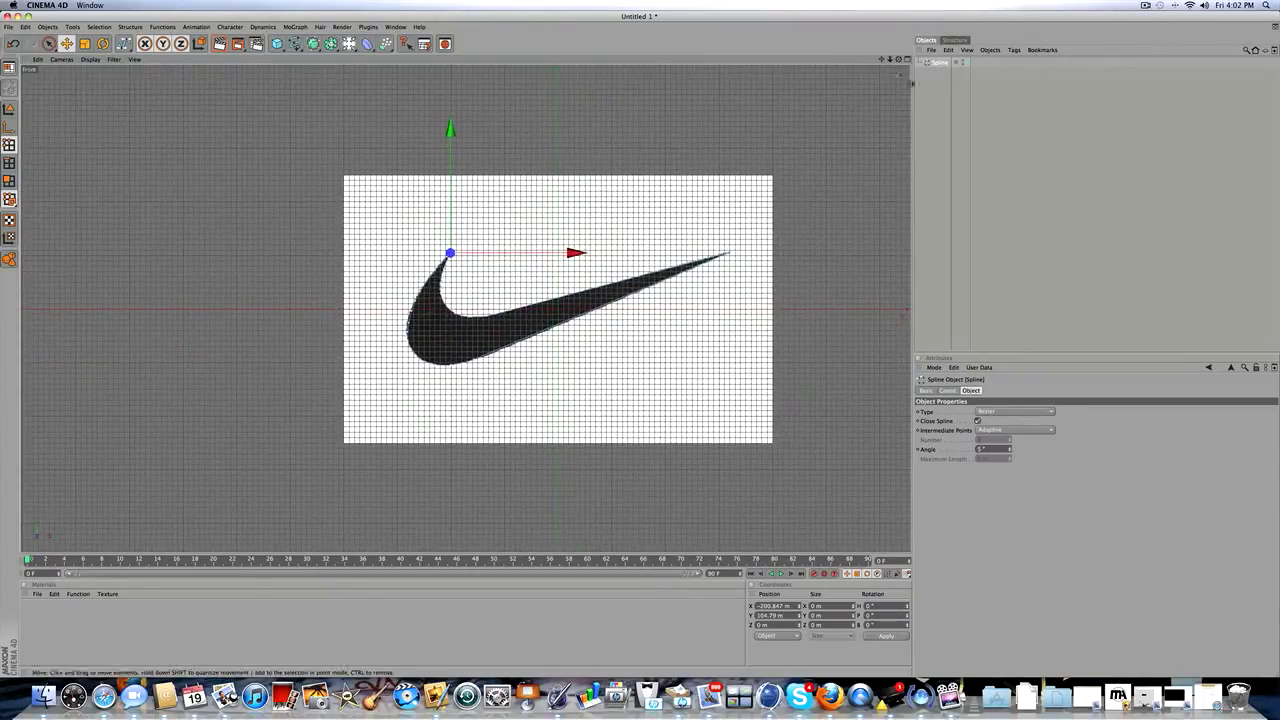
pyautogui.press('F5')
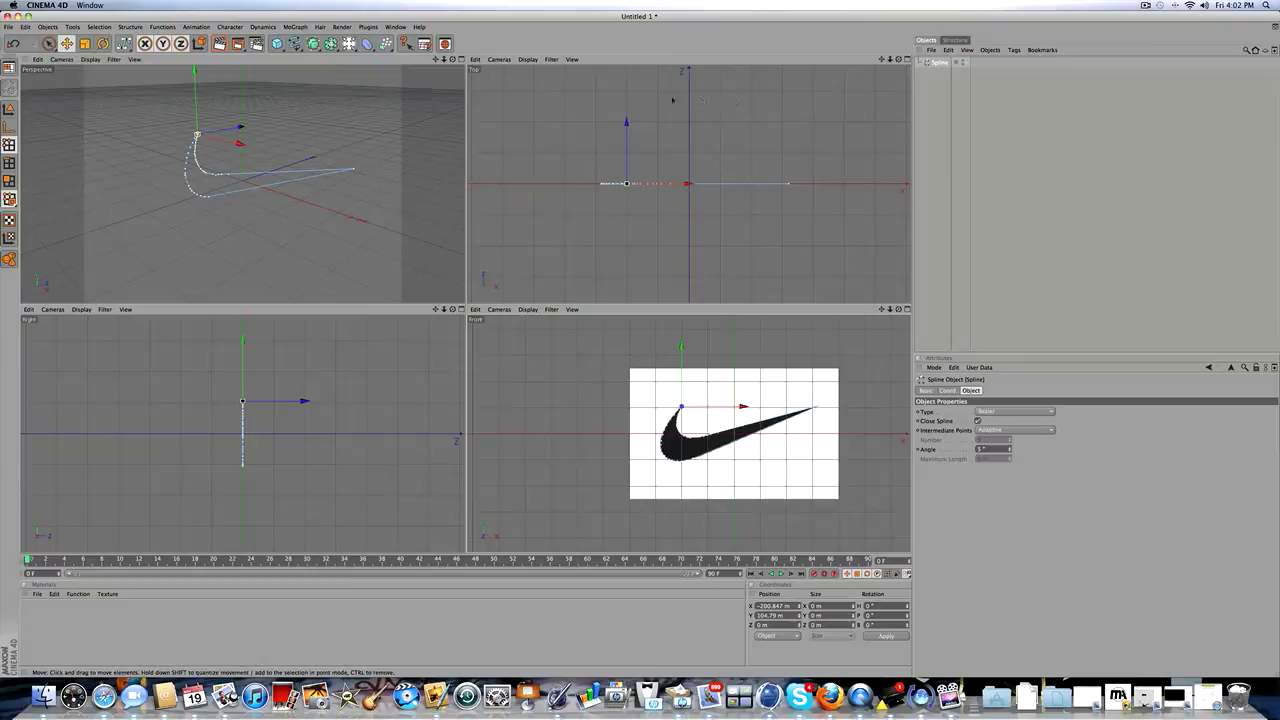
pyautogui.press('F1')
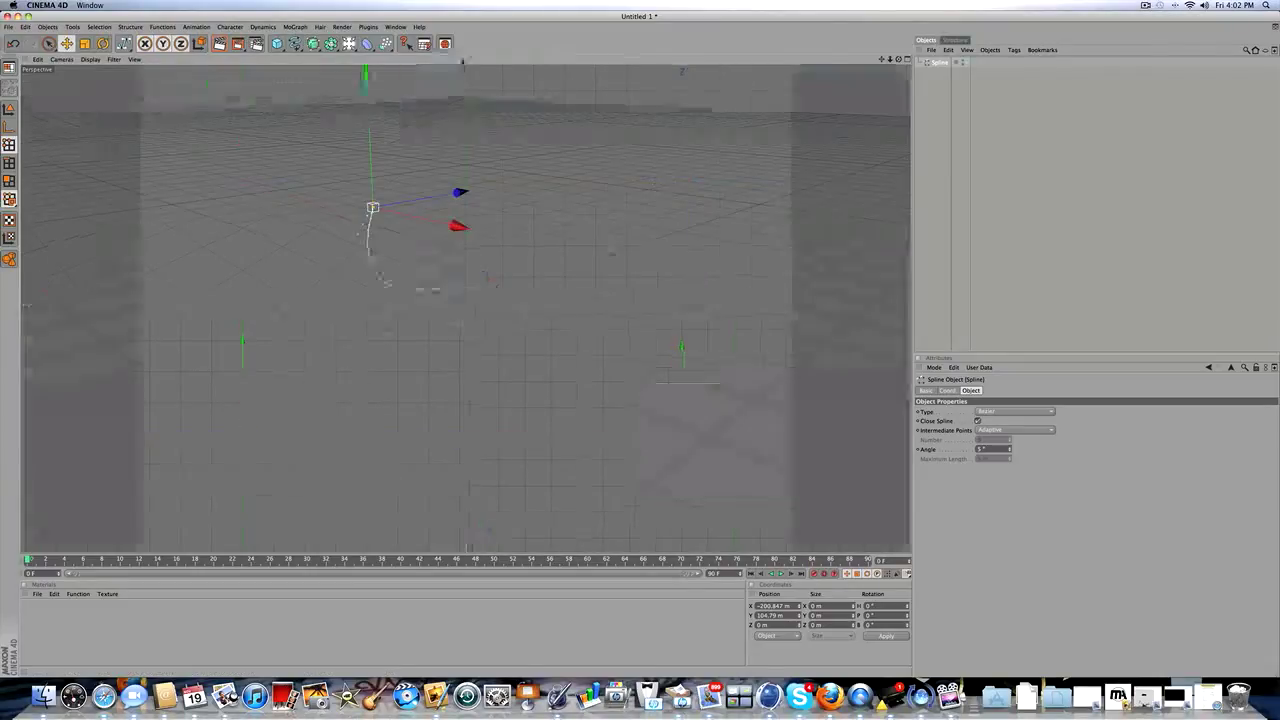
pyautogui.moveTo(899, 60); pyautogui.dragTo(951, 83)
pyautogui.click(960, 86)
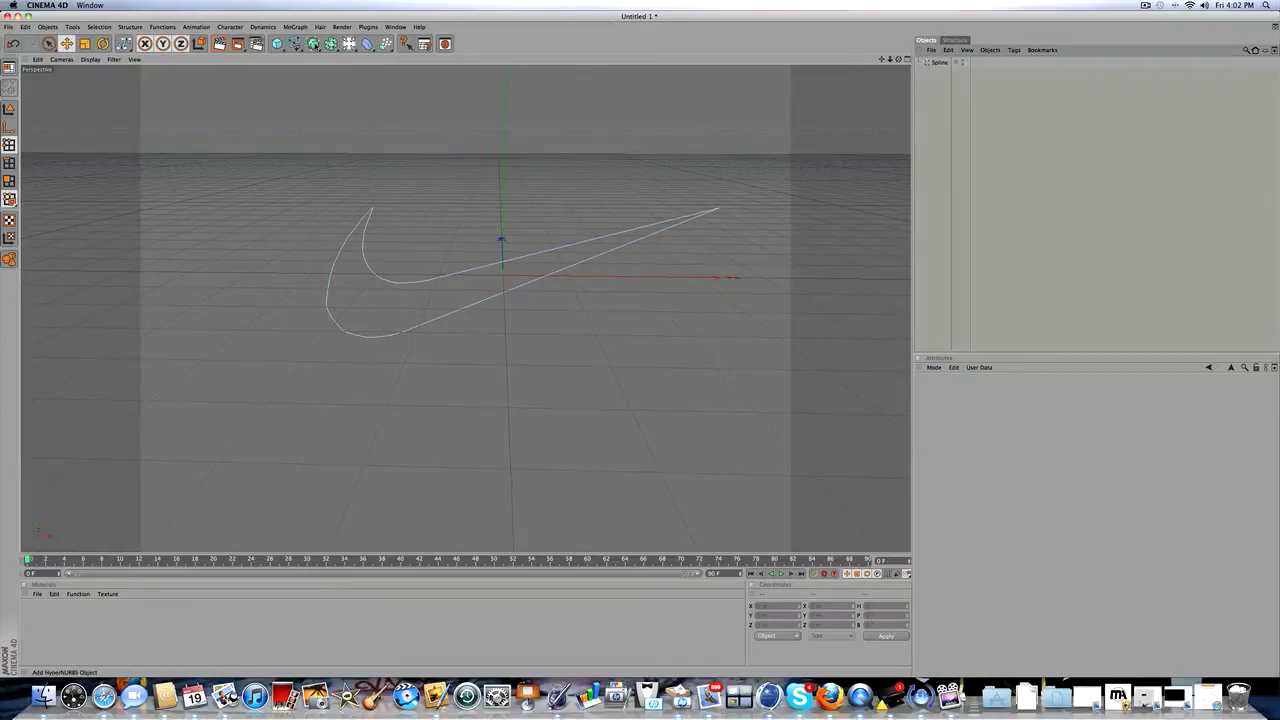
pyautogui.click(312, 43)
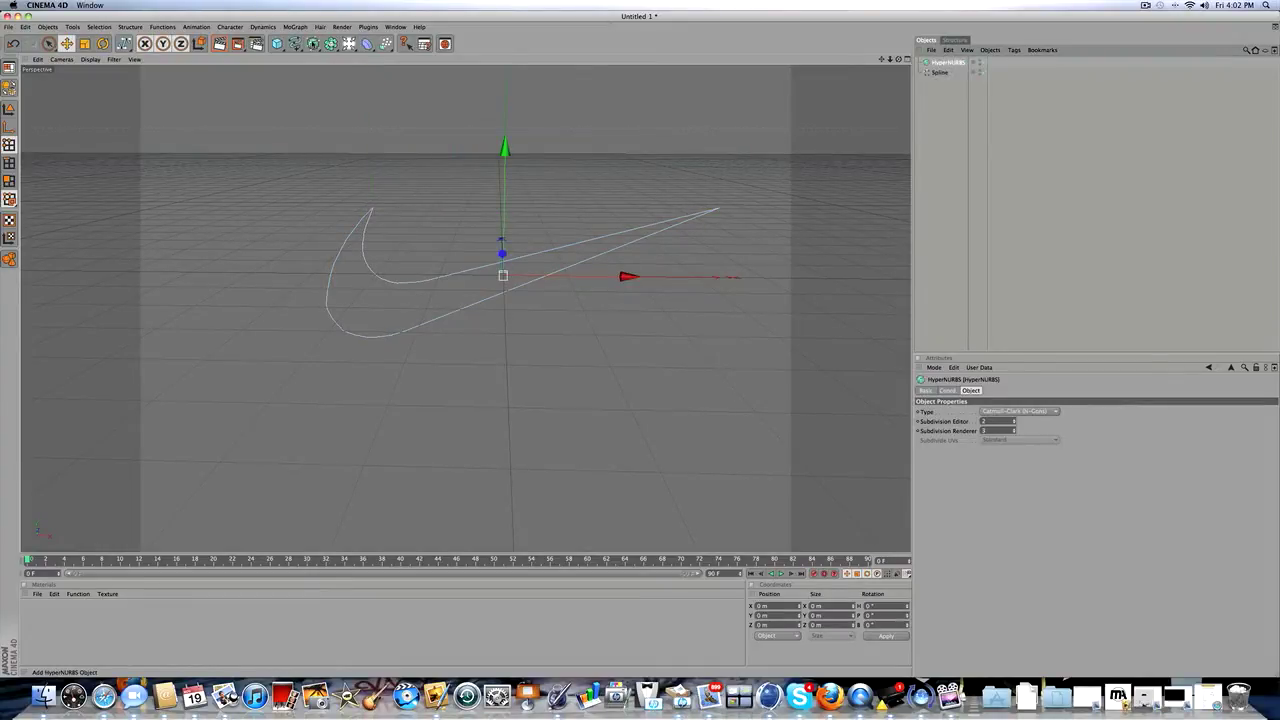
pyautogui.press('super+z')
pyautogui.click(311, 46)
pyautogui.press('super+z')
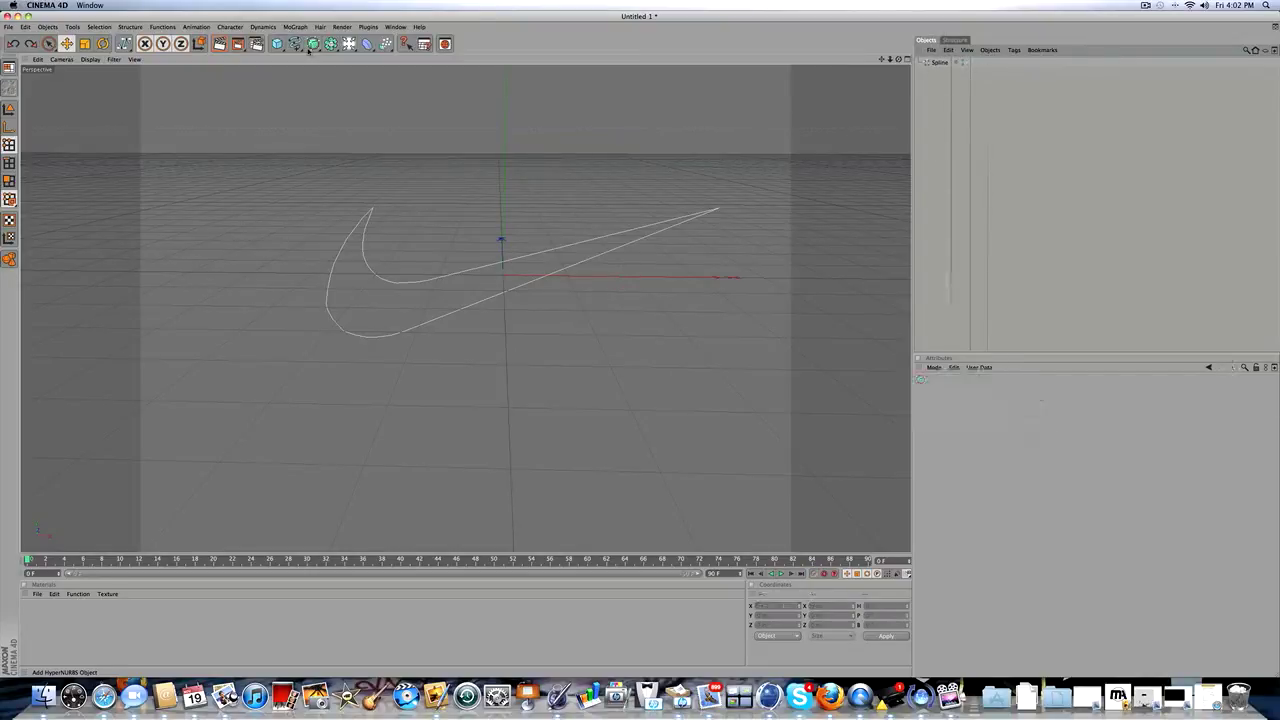
# - Extrude the swoosh spline by nesting it in a new Extrude NURBS and set the Z movement to 60 m
pyautogui.moveTo(320, 50); pyautogui.dragTo(405, 49)
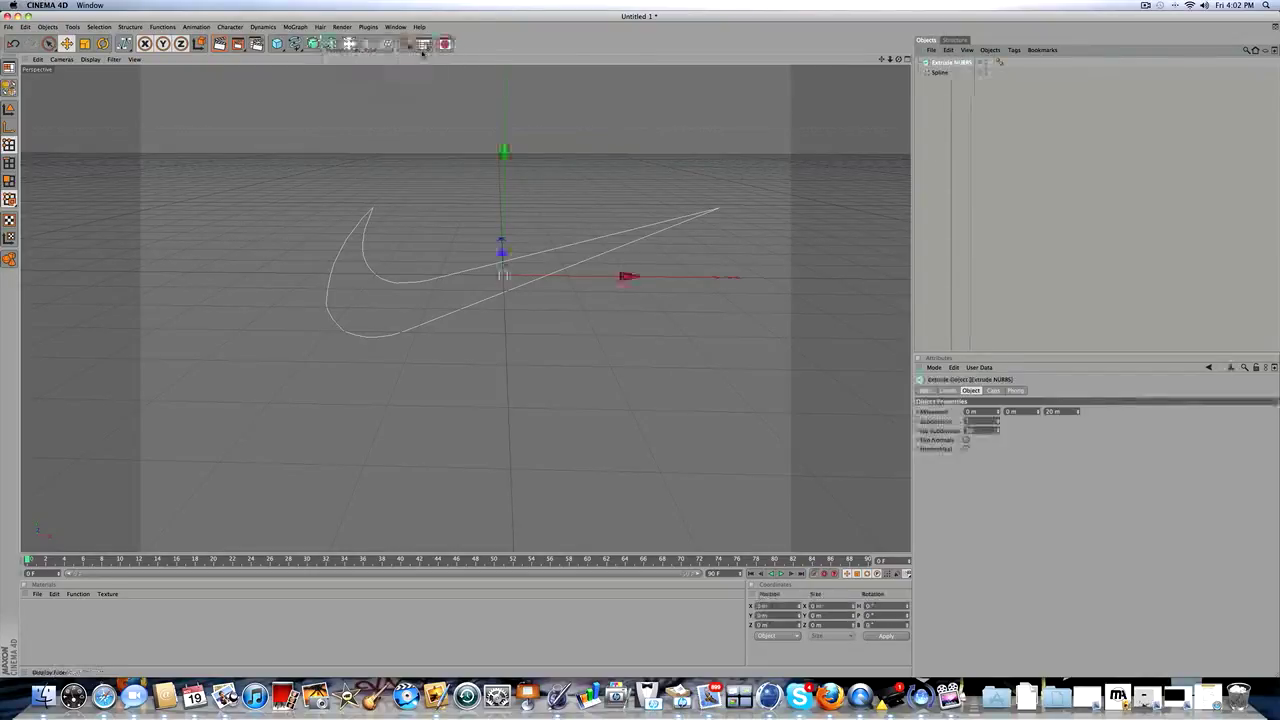
pyautogui.click(937, 76)
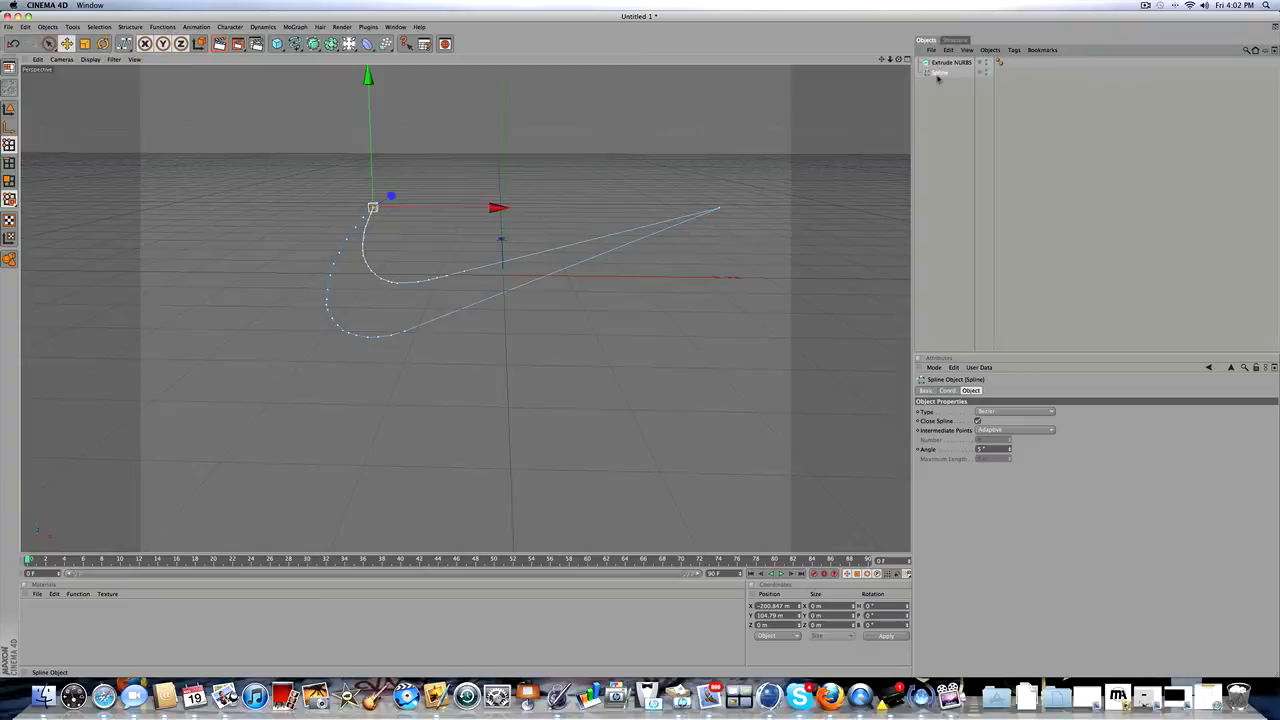
pyautogui.moveTo(938, 64); pyautogui.dragTo(864, 70)
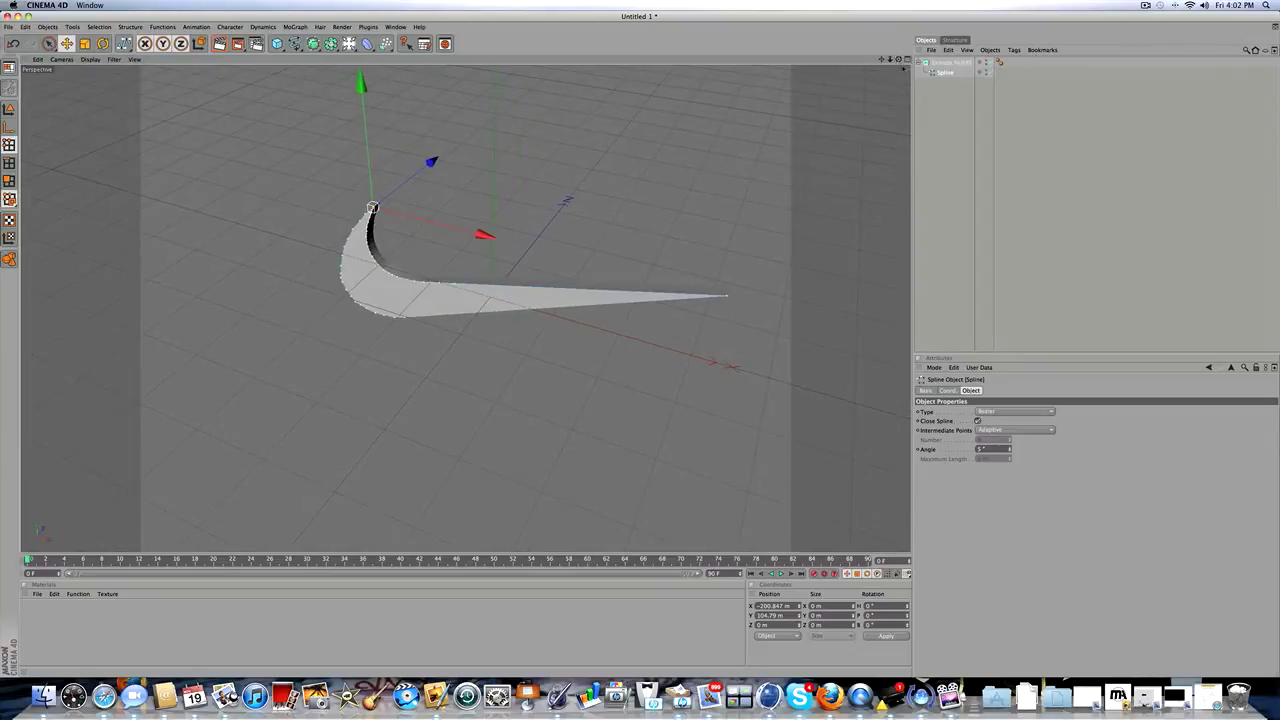
pyautogui.click(950, 62)
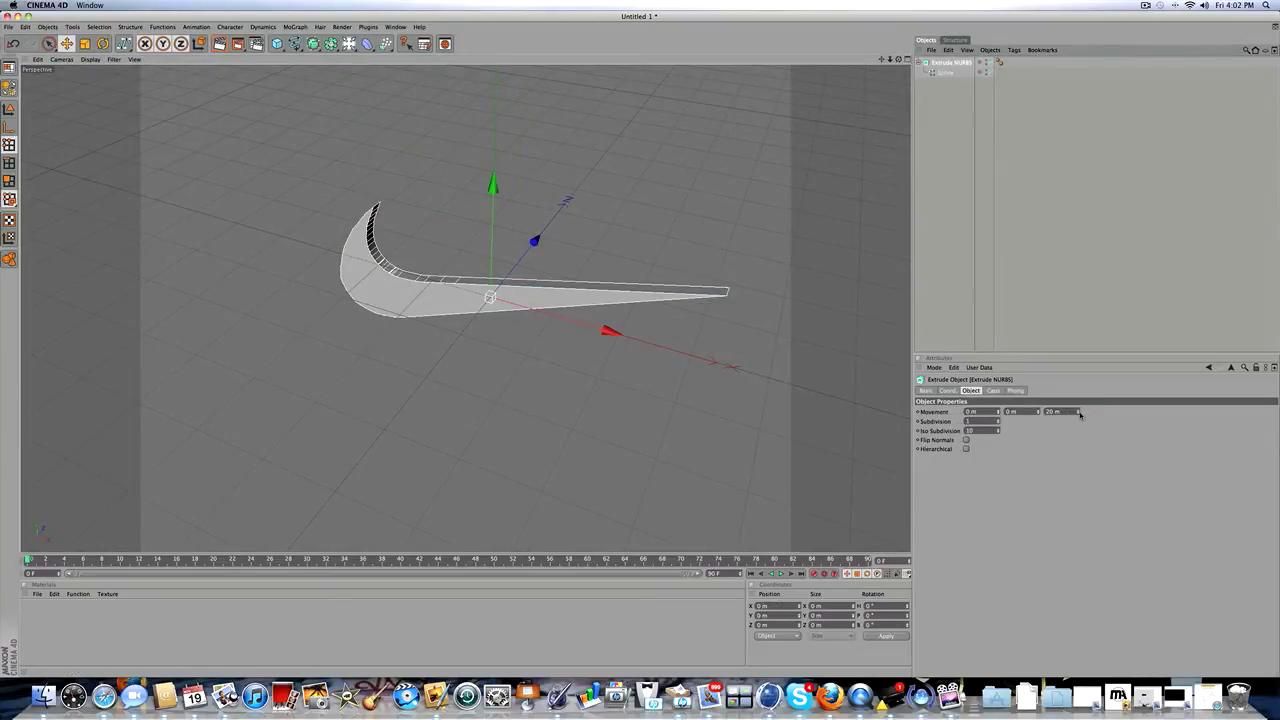
pyautogui.moveTo(1078, 412); pyautogui.dragTo(1078, 380)
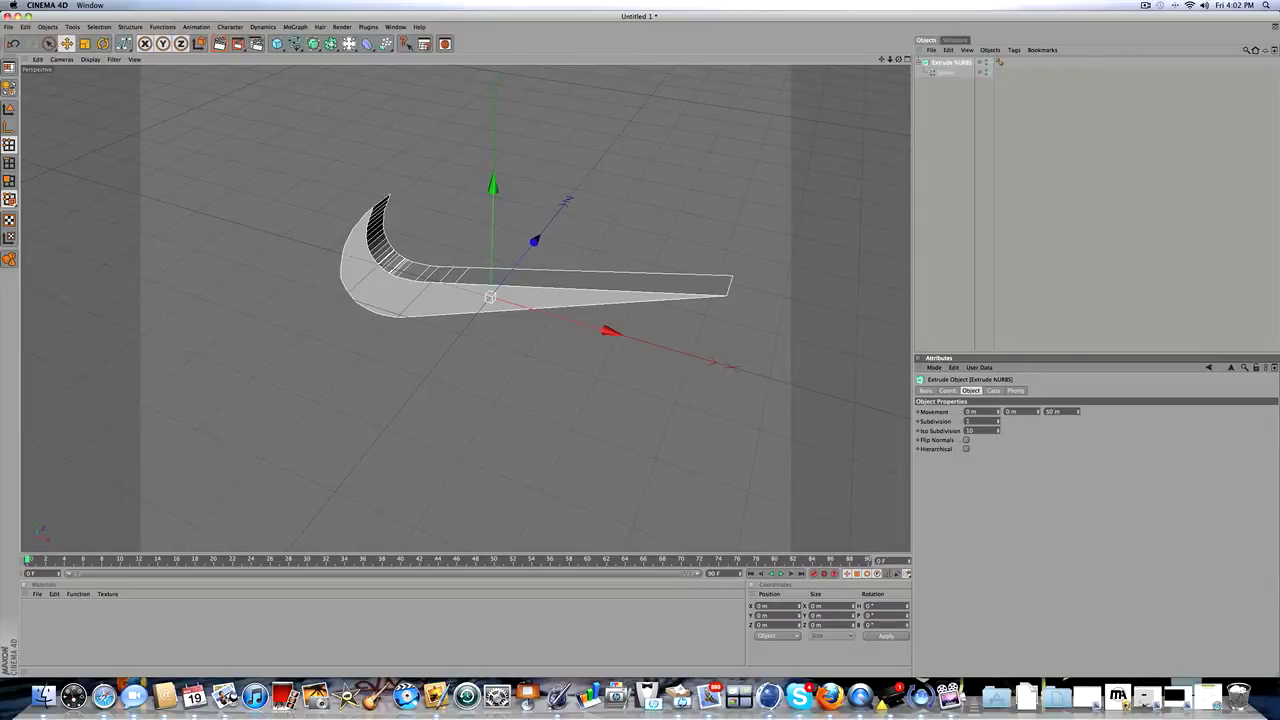
# - Set the extrusion's start and end to Fillet Cap and the fillet type to 1 Step
pyautogui.click(993, 391)
pyautogui.click(980, 412)
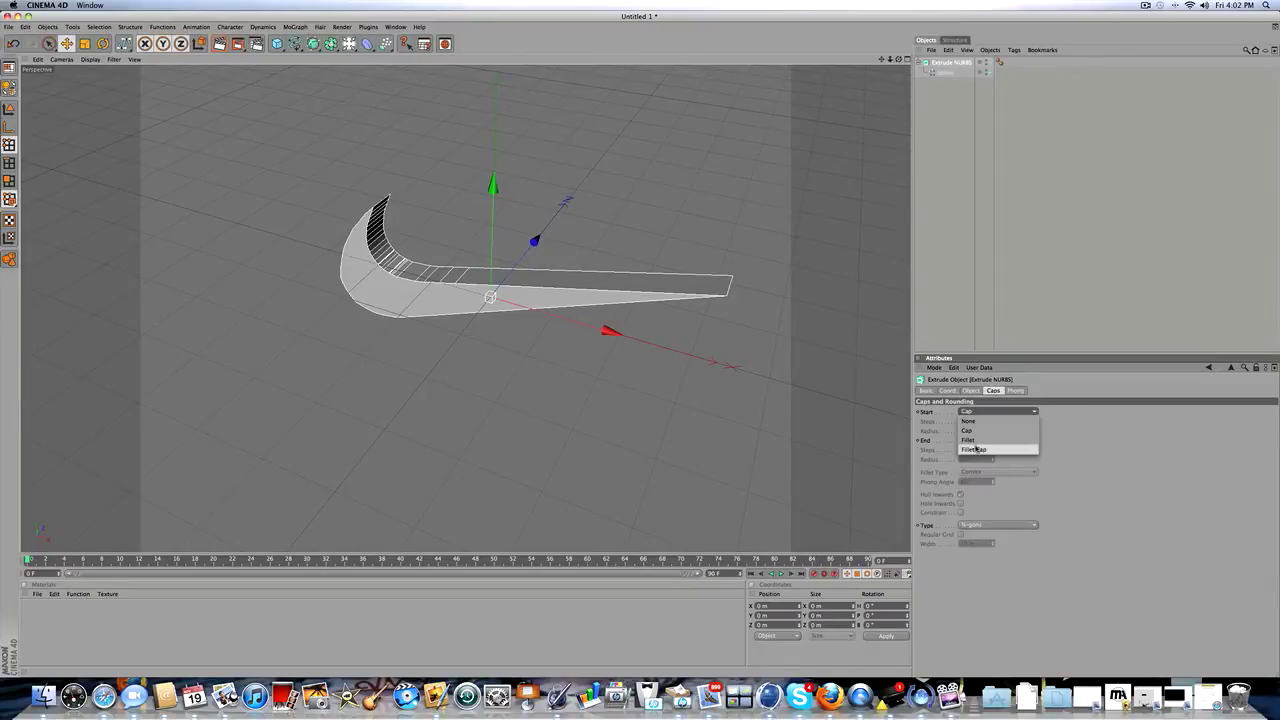
pyautogui.click(974, 450)
pyautogui.click(972, 441)
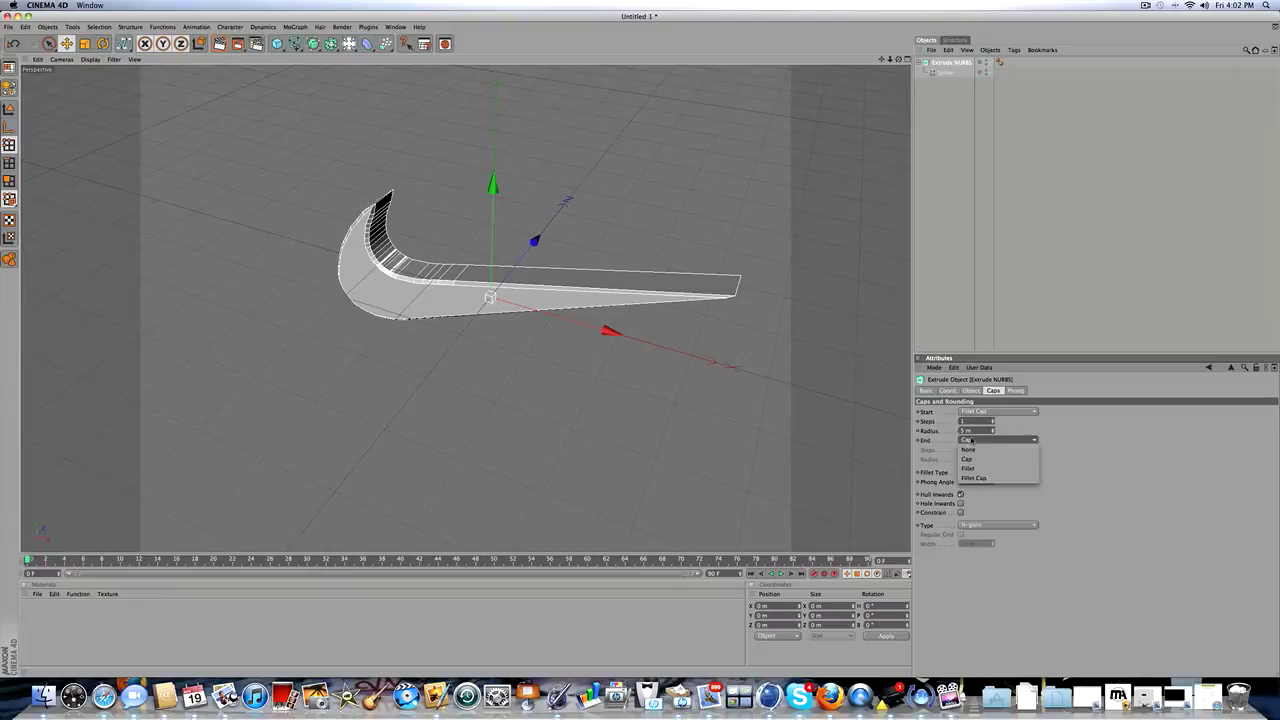
pyautogui.click(982, 480)
pyautogui.click(985, 472)
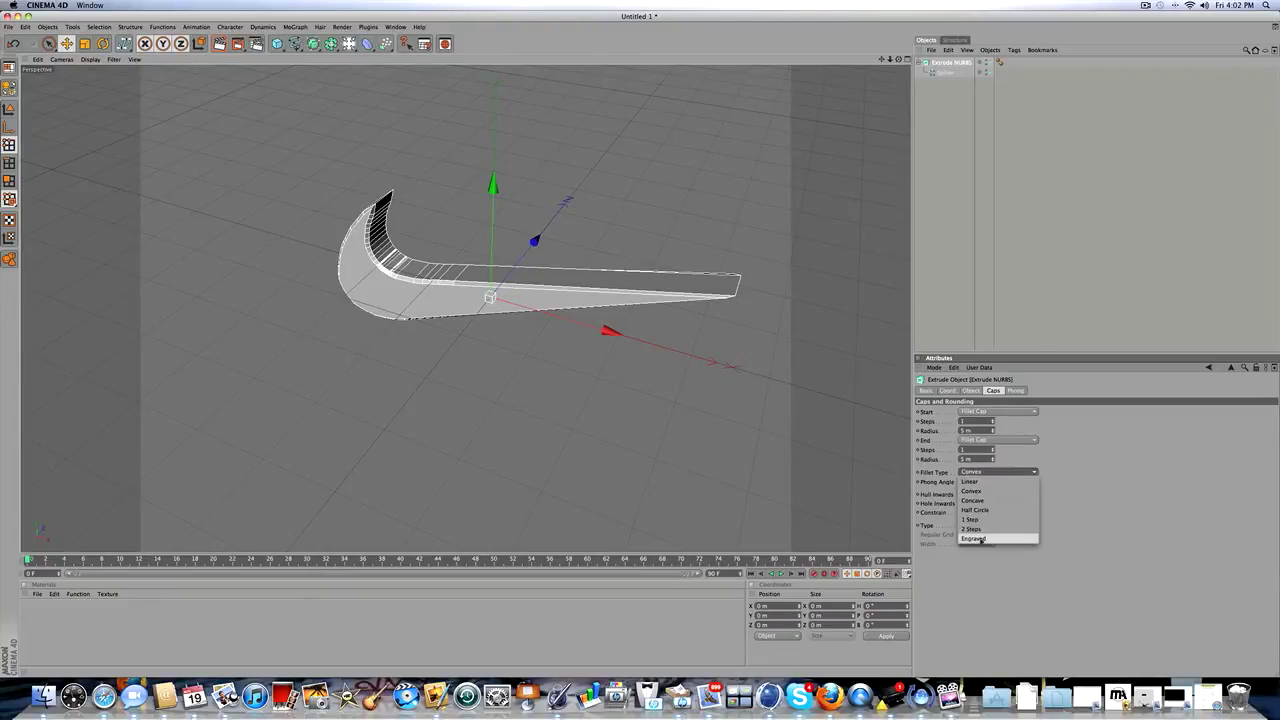
pyautogui.click(980, 520)
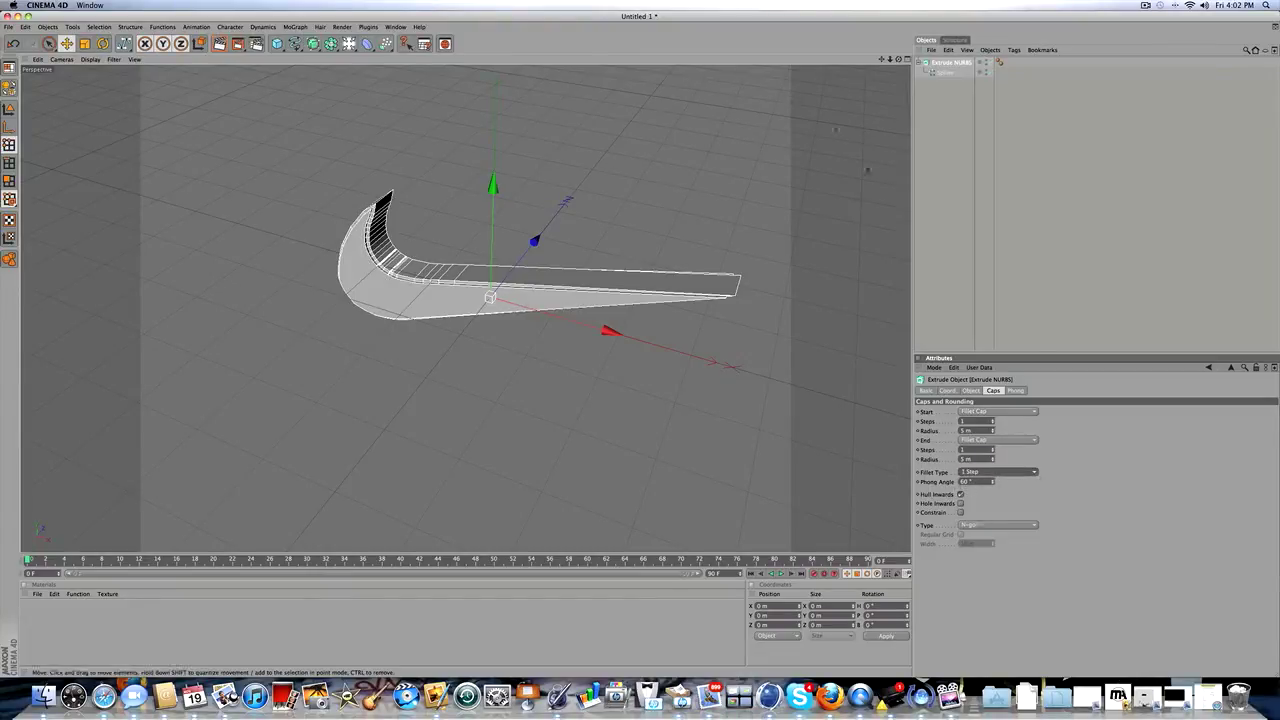
# - Set the fillet radius to 8 m for both the start and end caps of the swoosh
pyautogui.moveTo(992, 431); pyautogui.dragTo(992, 433)
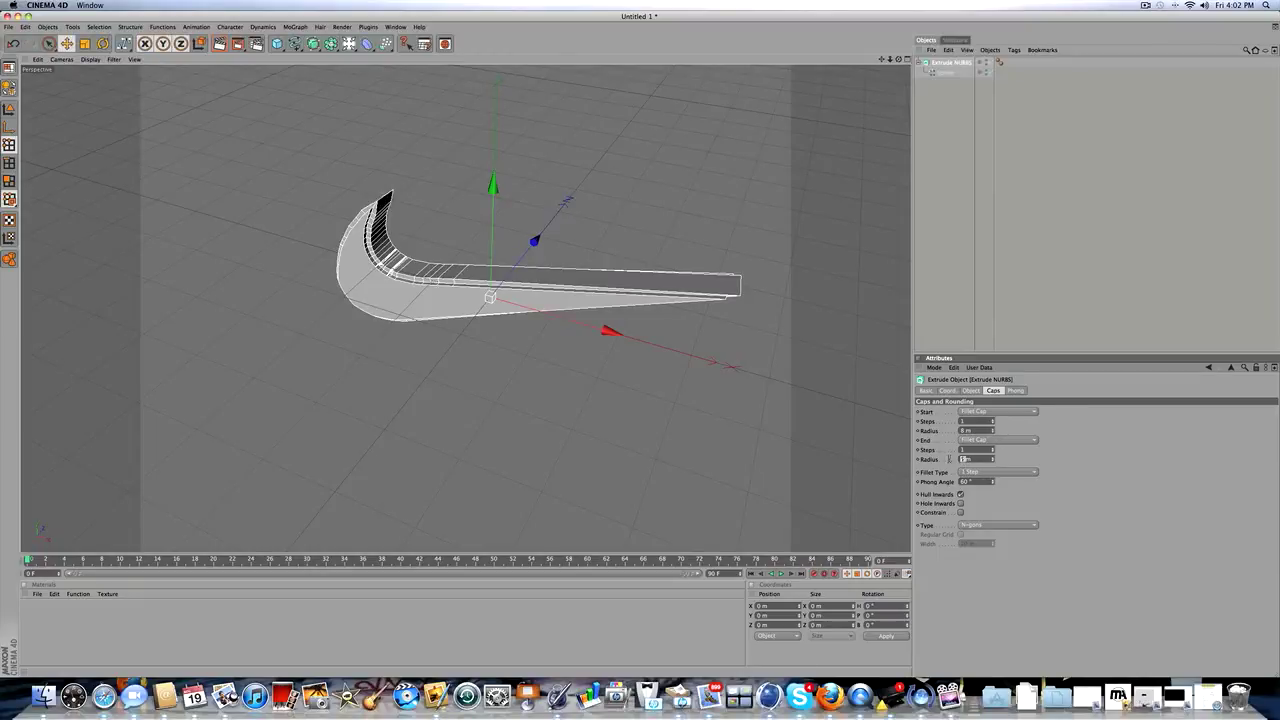
pyautogui.write('8')
pyautogui.press('Return')
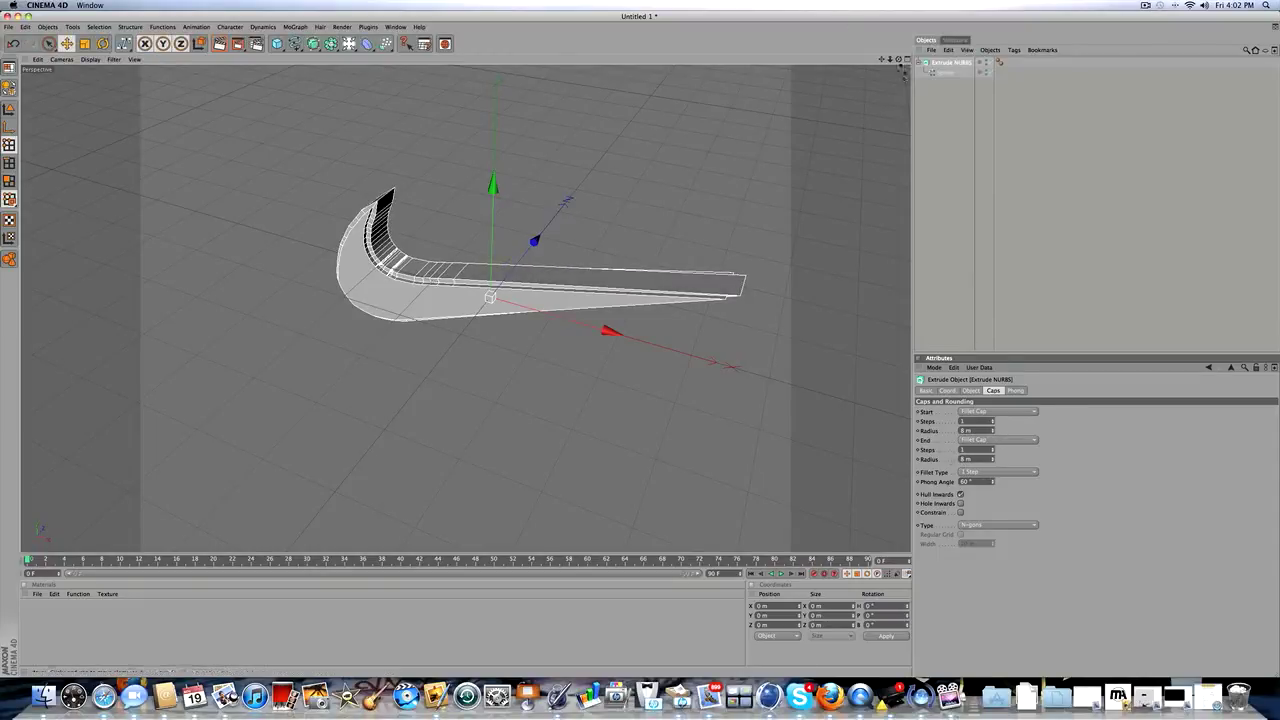
# - Create a new material and set its color to black (RGB 0, 0, 0)
pyautogui.moveTo(899, 60); pyautogui.dragTo(958, 2)
pyautogui.scroll(-3, 290, 495)
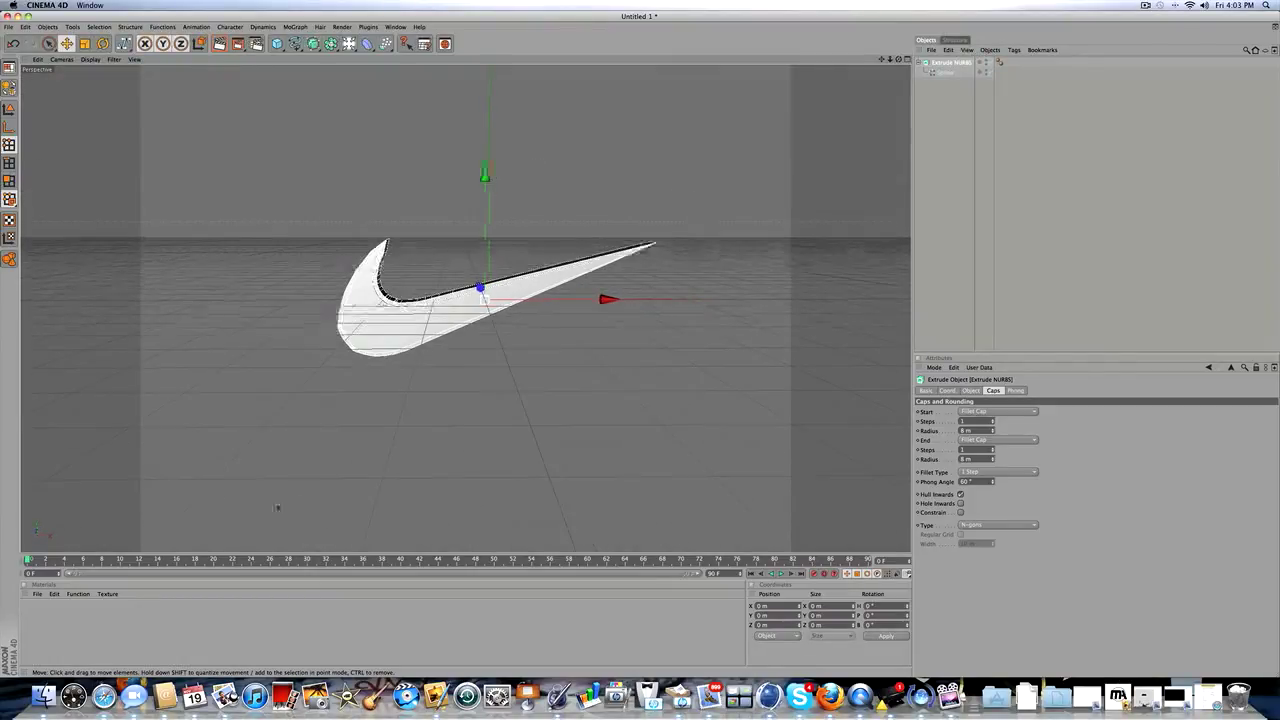
pyautogui.scroll(1, 204, 494)
pyautogui.doubleClick(49, 611)
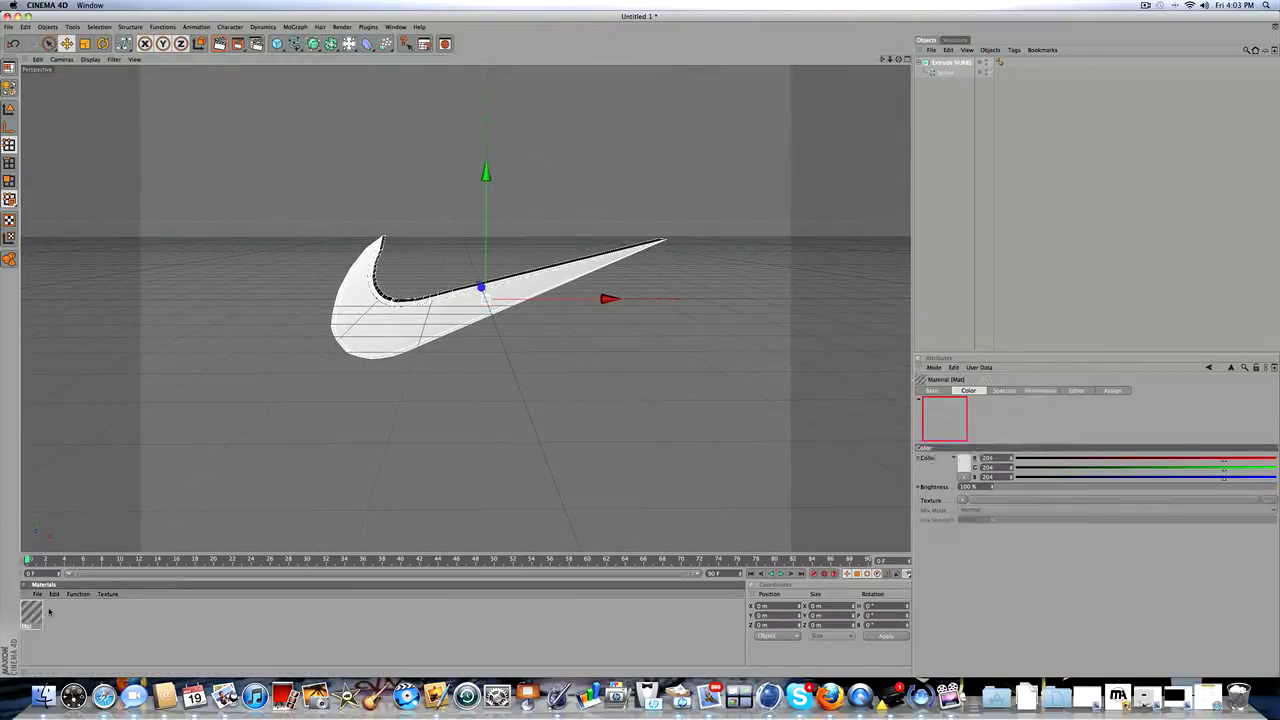
pyautogui.doubleClick(31, 612)
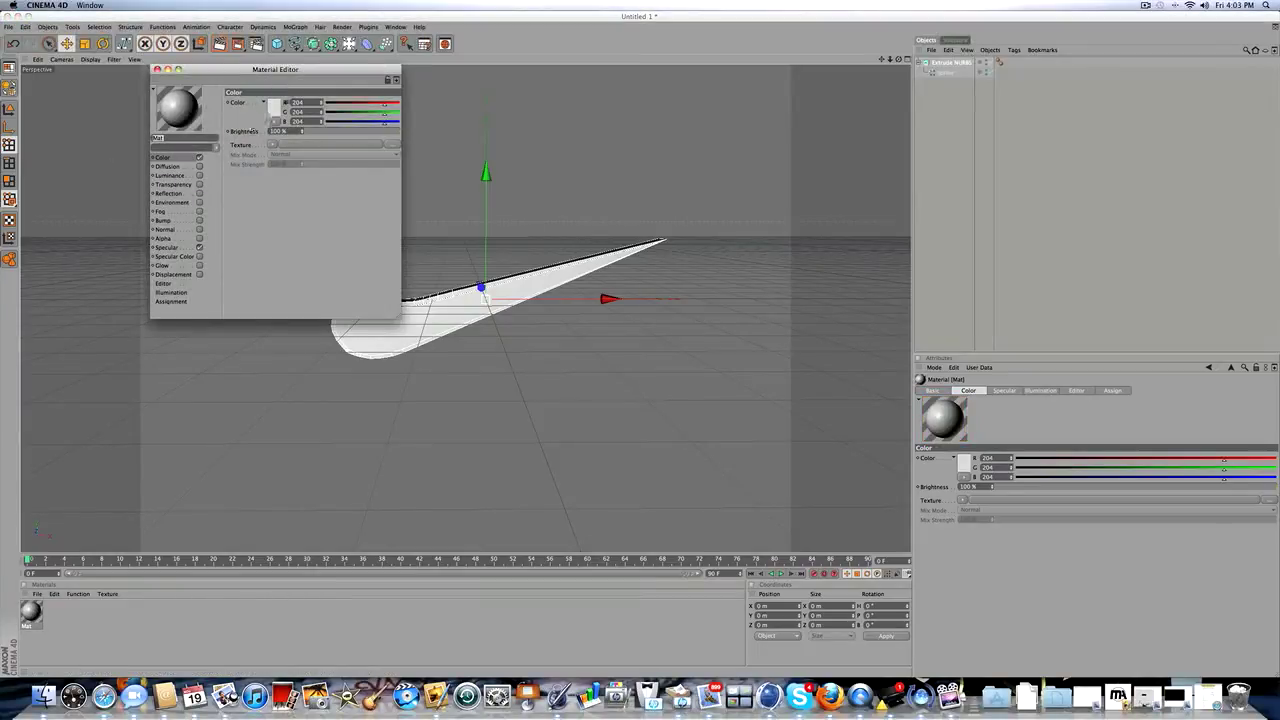
pyautogui.click(274, 107)
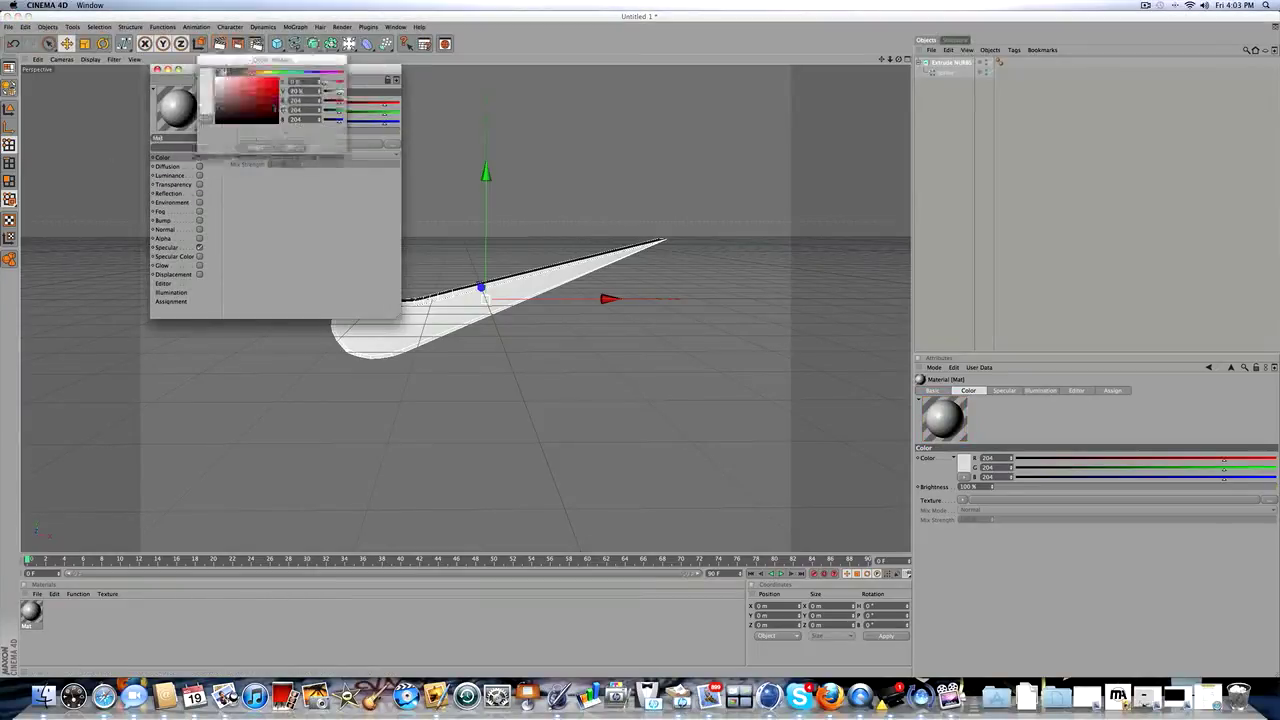
pyautogui.click(289, 146)
pyautogui.click(156, 69)
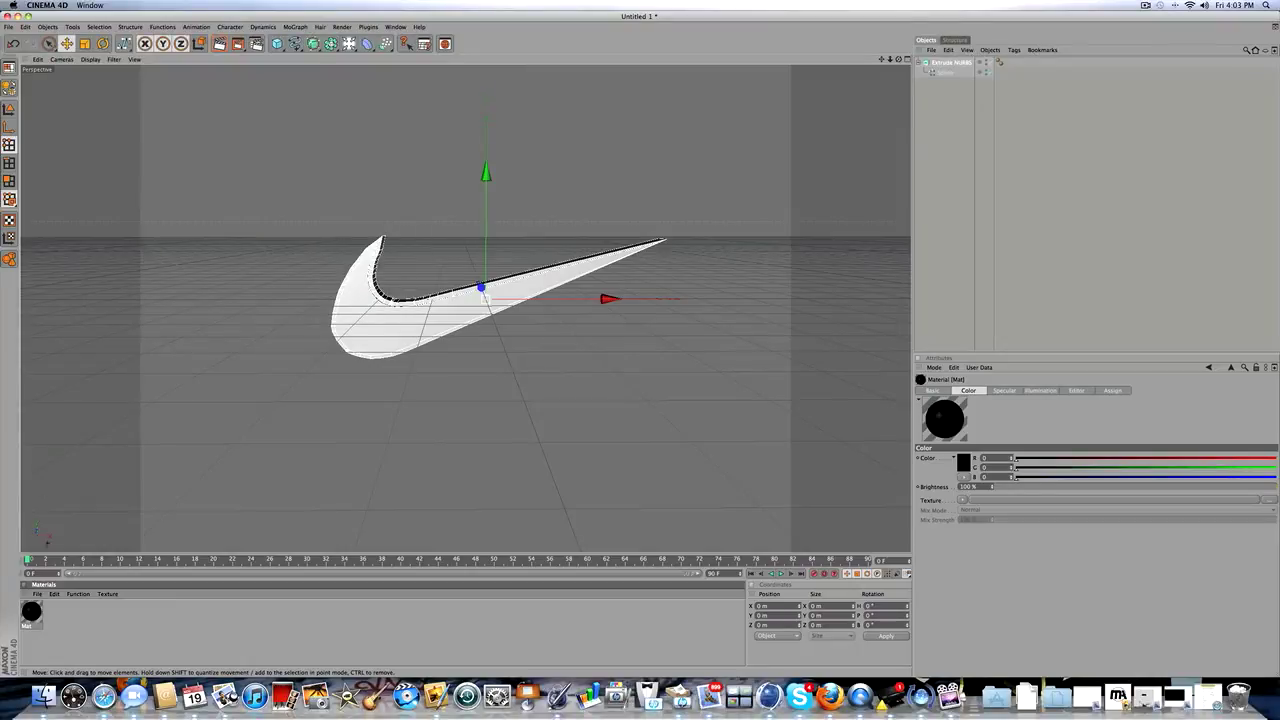
# - Create a second material and set its color to pure red (RGB 255, 0, 0)
pyautogui.doubleClick(38, 635)
pyautogui.doubleClick(31, 612)
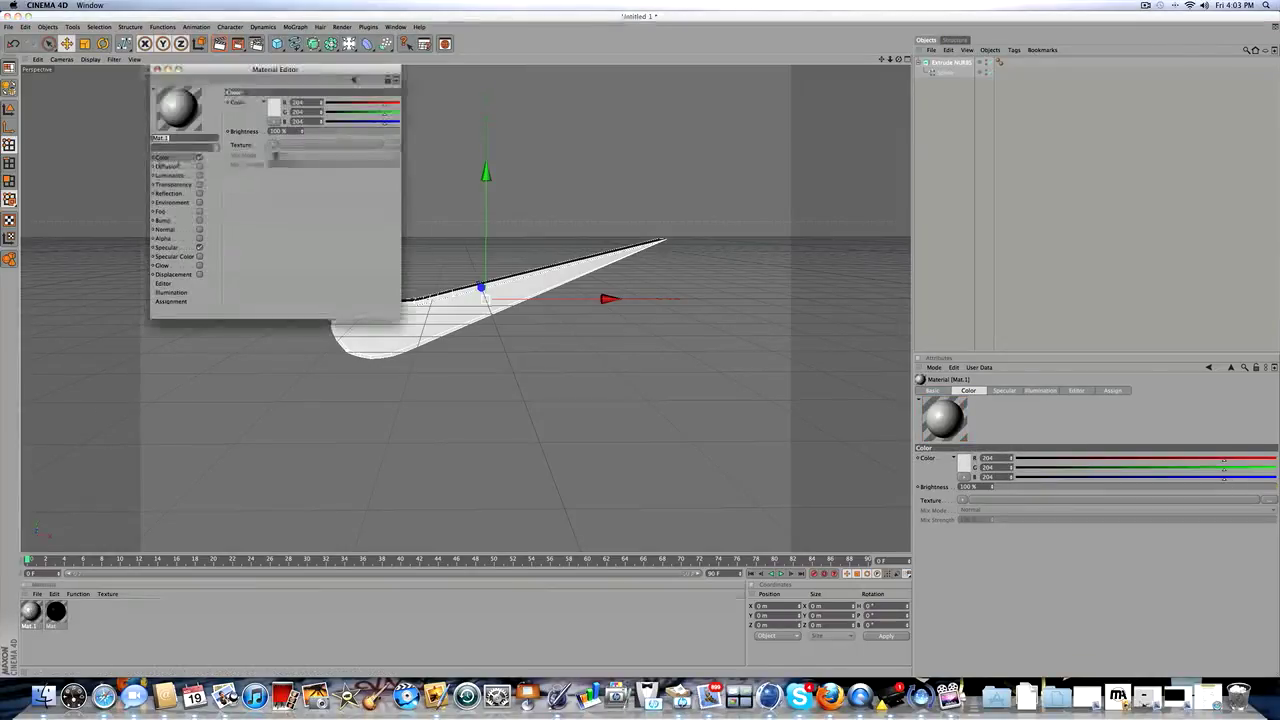
pyautogui.click(275, 108)
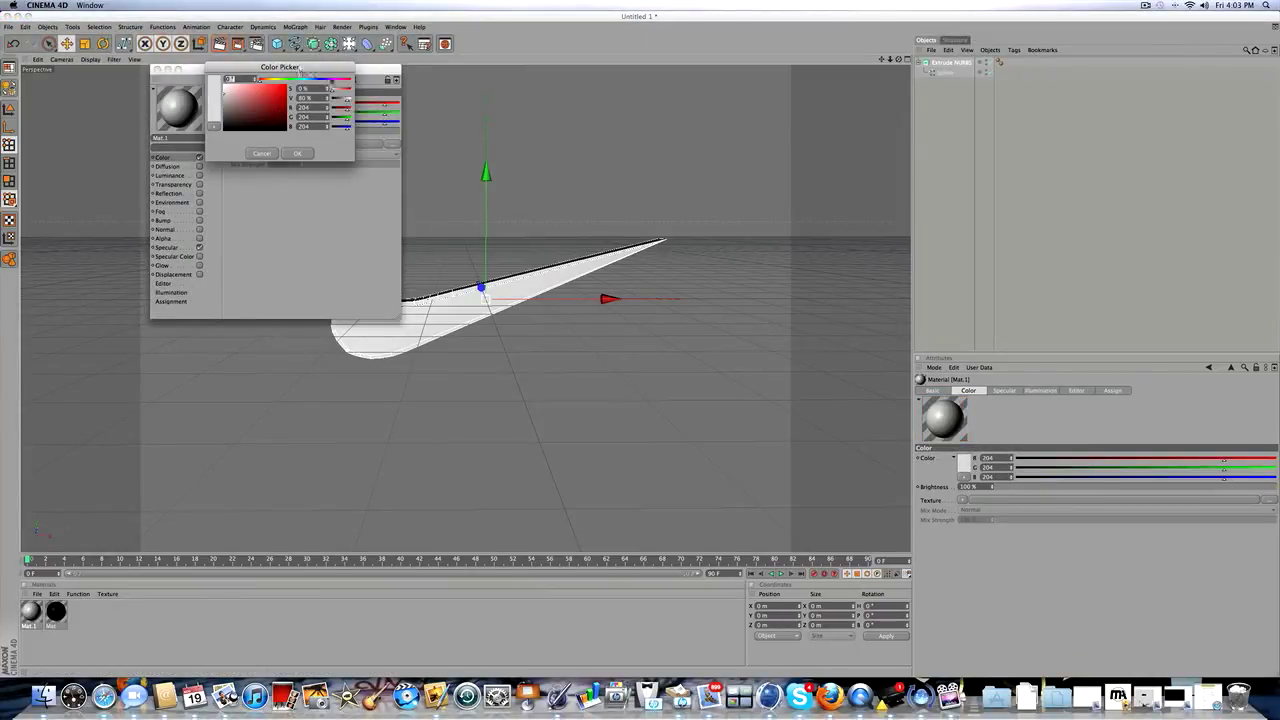
pyautogui.moveTo(299, 70); pyautogui.dragTo(423, 82)
pyautogui.moveTo(275, 108); pyautogui.dragTo(343, 57)
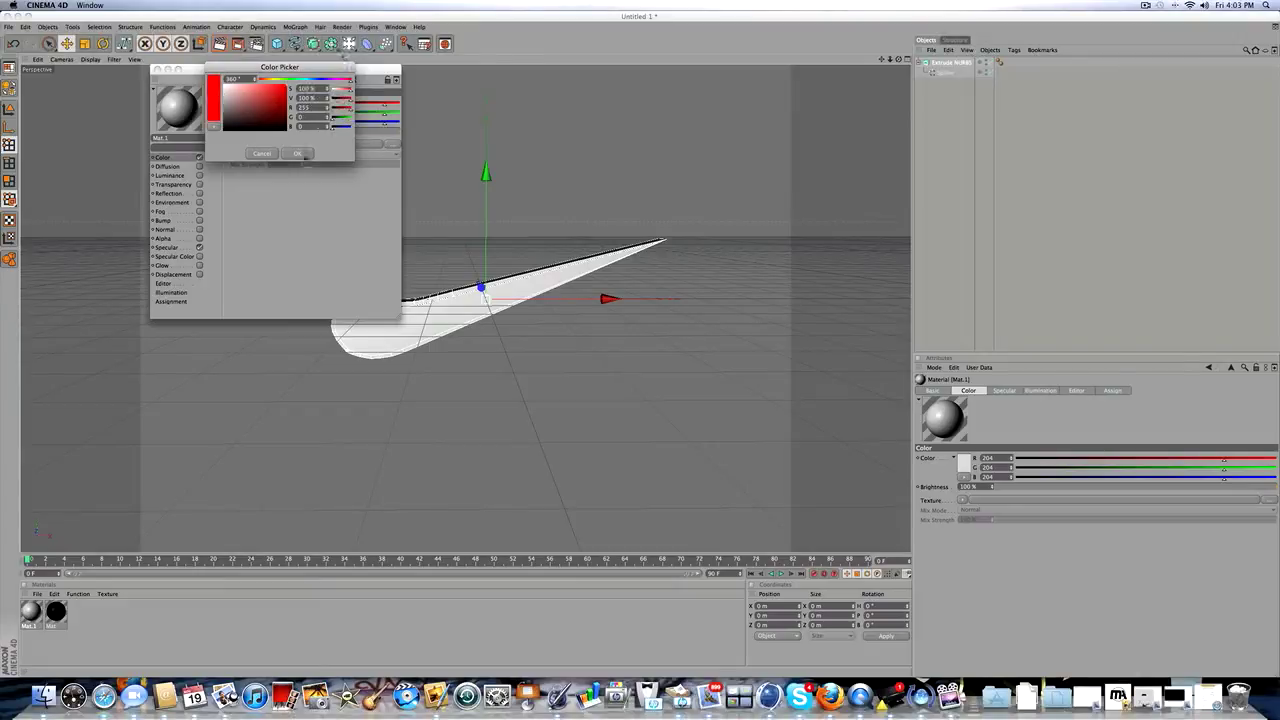
pyautogui.click(298, 153)
# - Enable Luminance on the red material, set the luminance color to RGB 255, 0, 0 and adjust its brightness
pyautogui.click(200, 175)
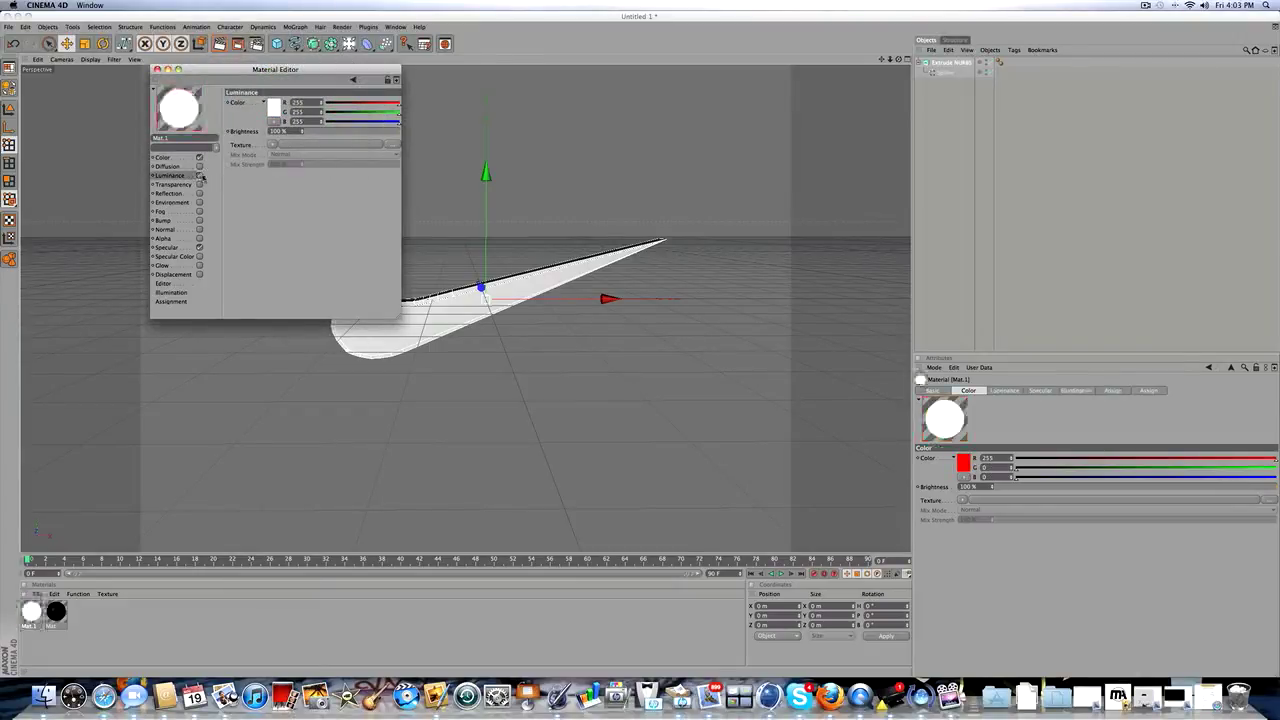
pyautogui.click(275, 108)
pyautogui.moveTo(275, 104); pyautogui.dragTo(308, 72)
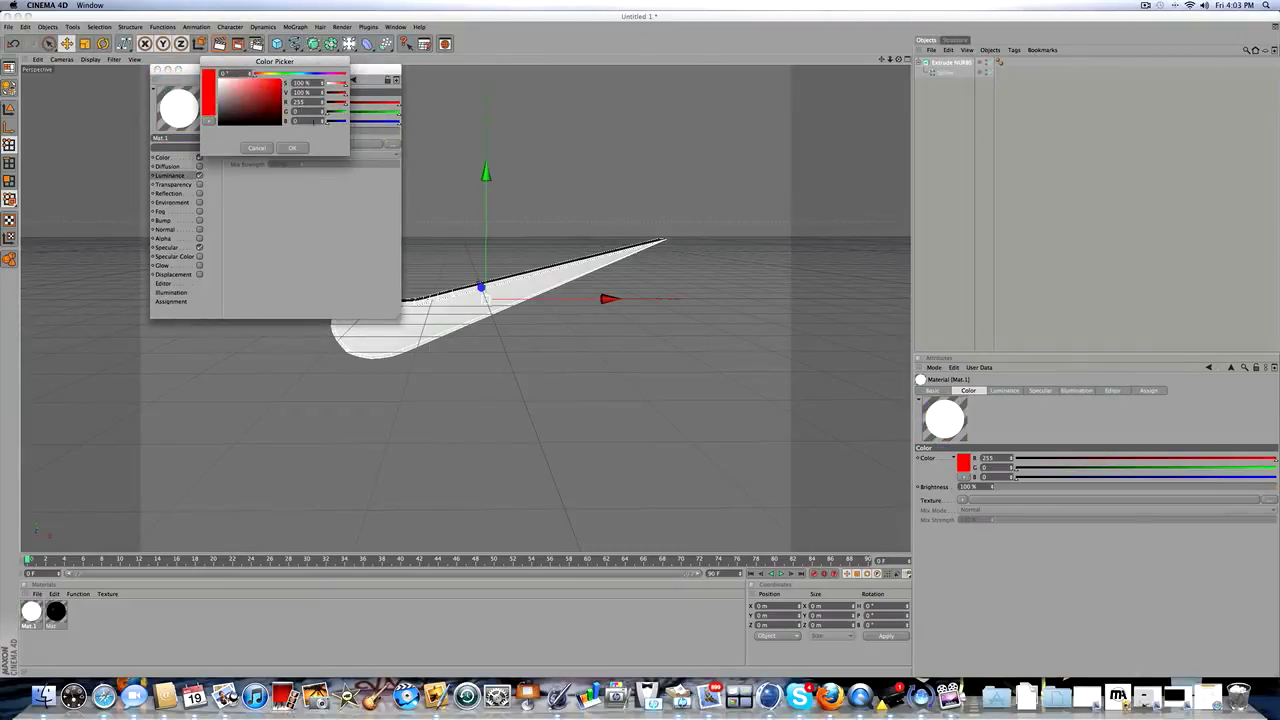
pyautogui.click(298, 150)
pyautogui.moveTo(367, 132); pyautogui.dragTo(379, 132)
pyautogui.click(156, 69)
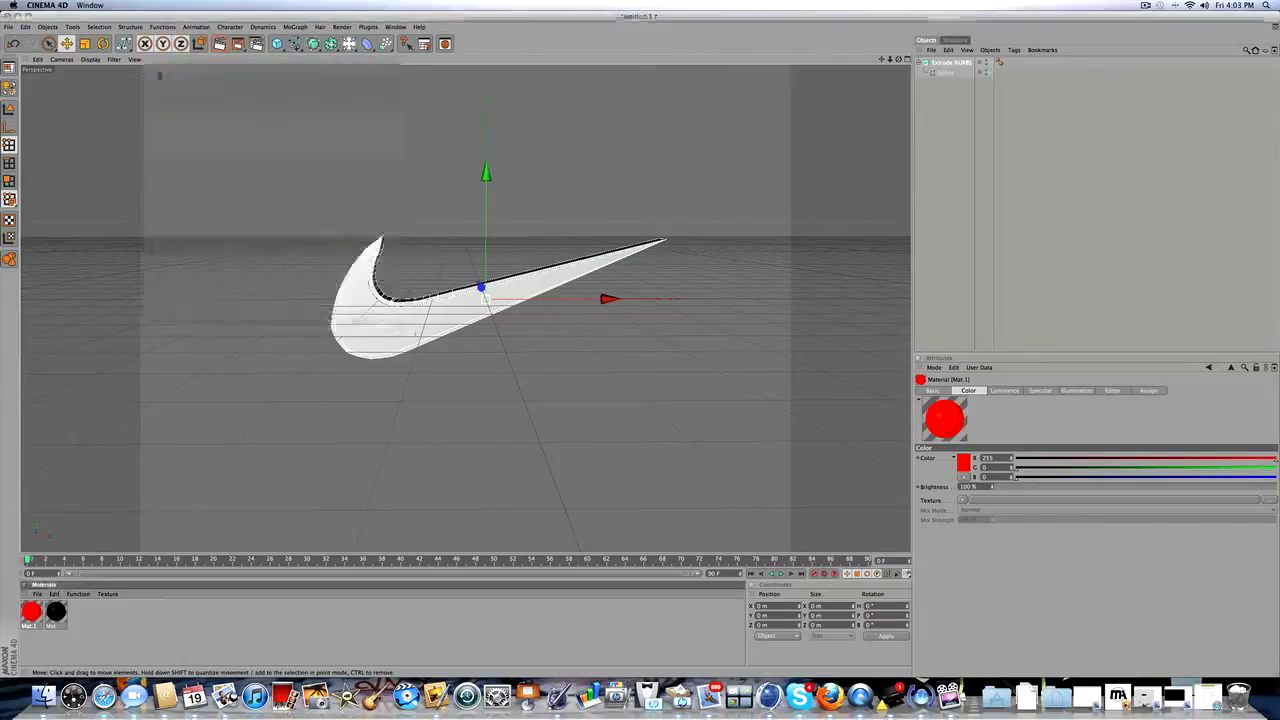
# - Apply the black and red materials to the Extrude NURBS, red tag last, and restrict the red one to selection R1
pyautogui.moveTo(378, 334); pyautogui.dragTo(430, 344)
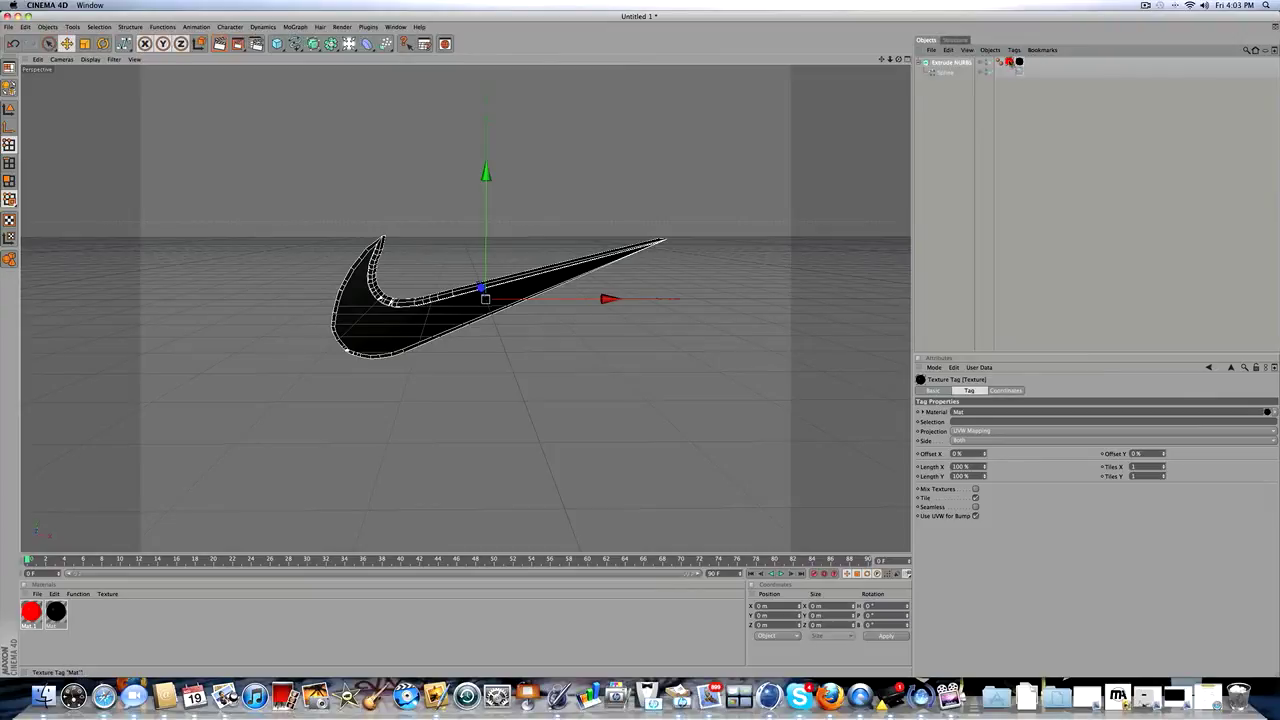
pyautogui.doubleClick(1020, 63)
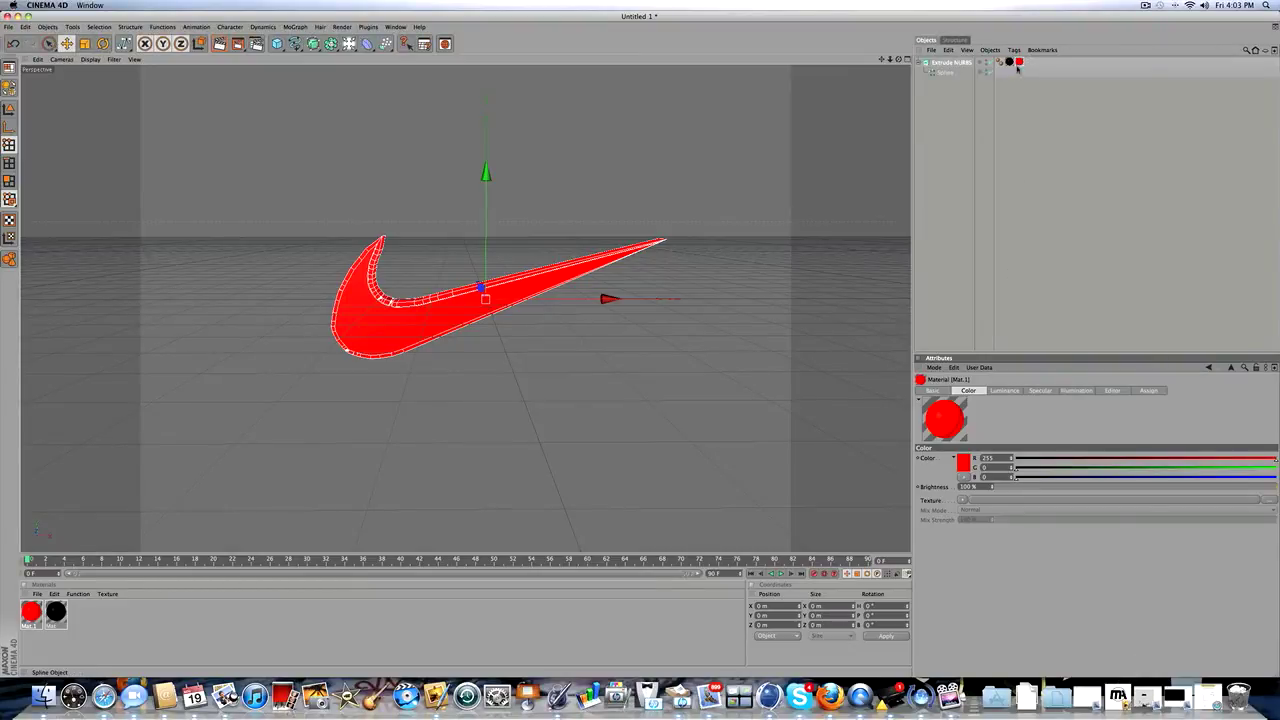
pyautogui.click(1019, 62)
pyautogui.click(956, 421)
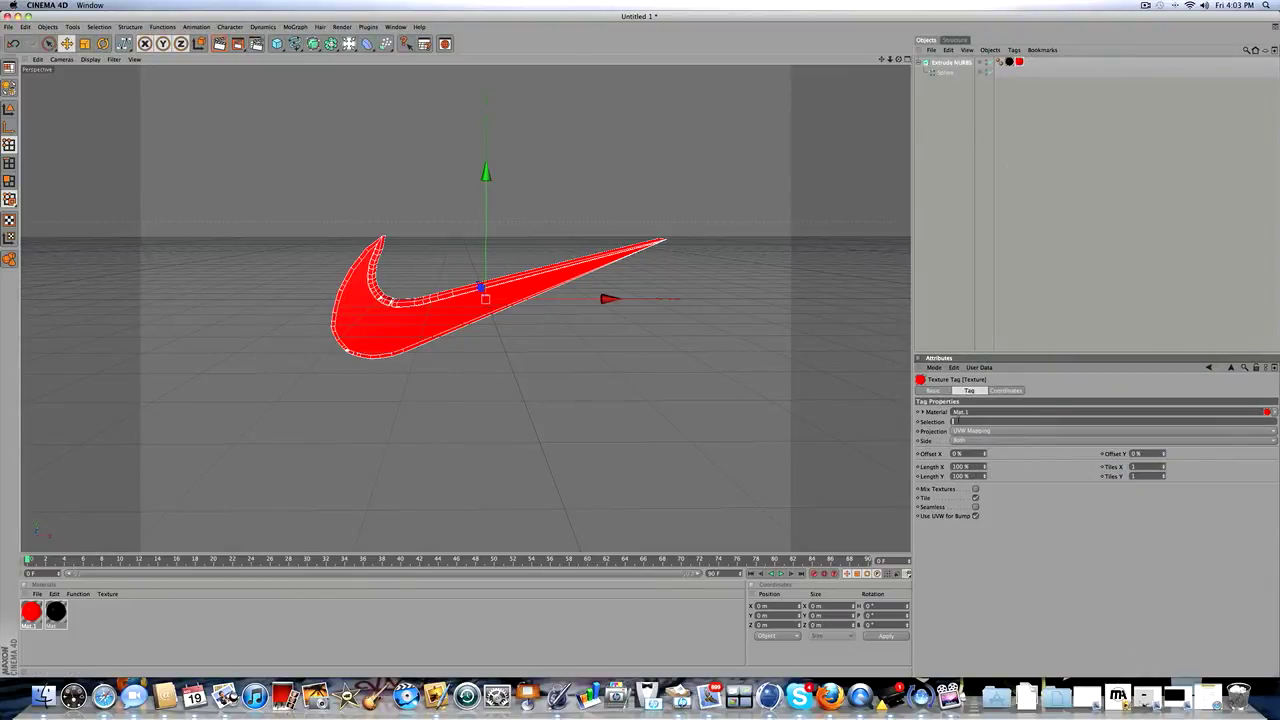
pyautogui.write('R1')
pyautogui.press('Return')
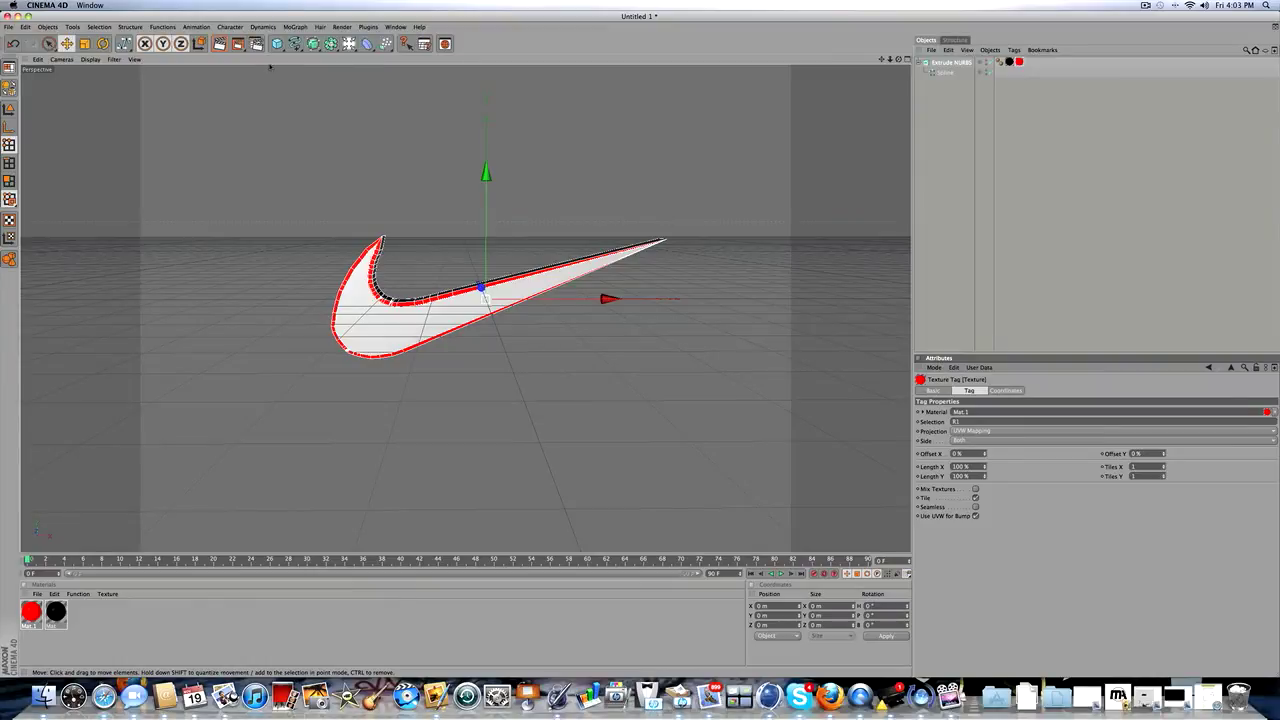
# - Render the Perspective view from two framings to examine the black swoosh and its red rim
pyautogui.click(219, 44)
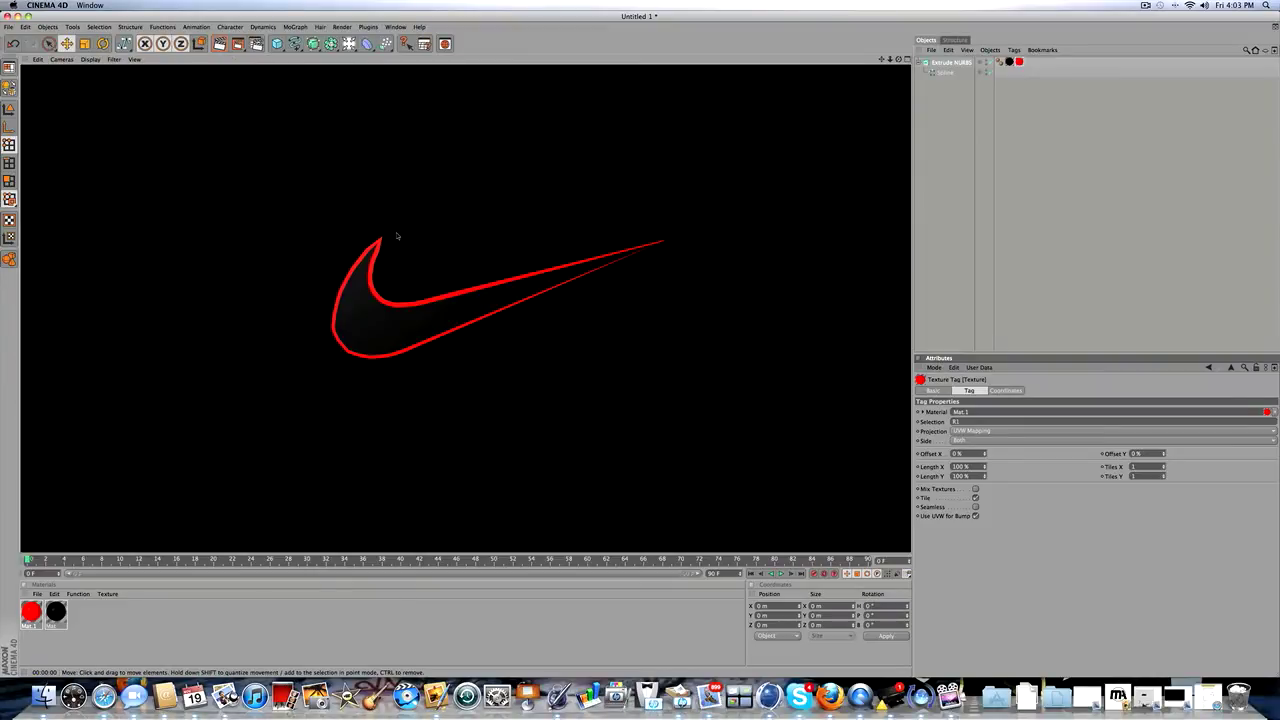
pyautogui.click(397, 237)
pyautogui.scroll(-4, 397, 237)
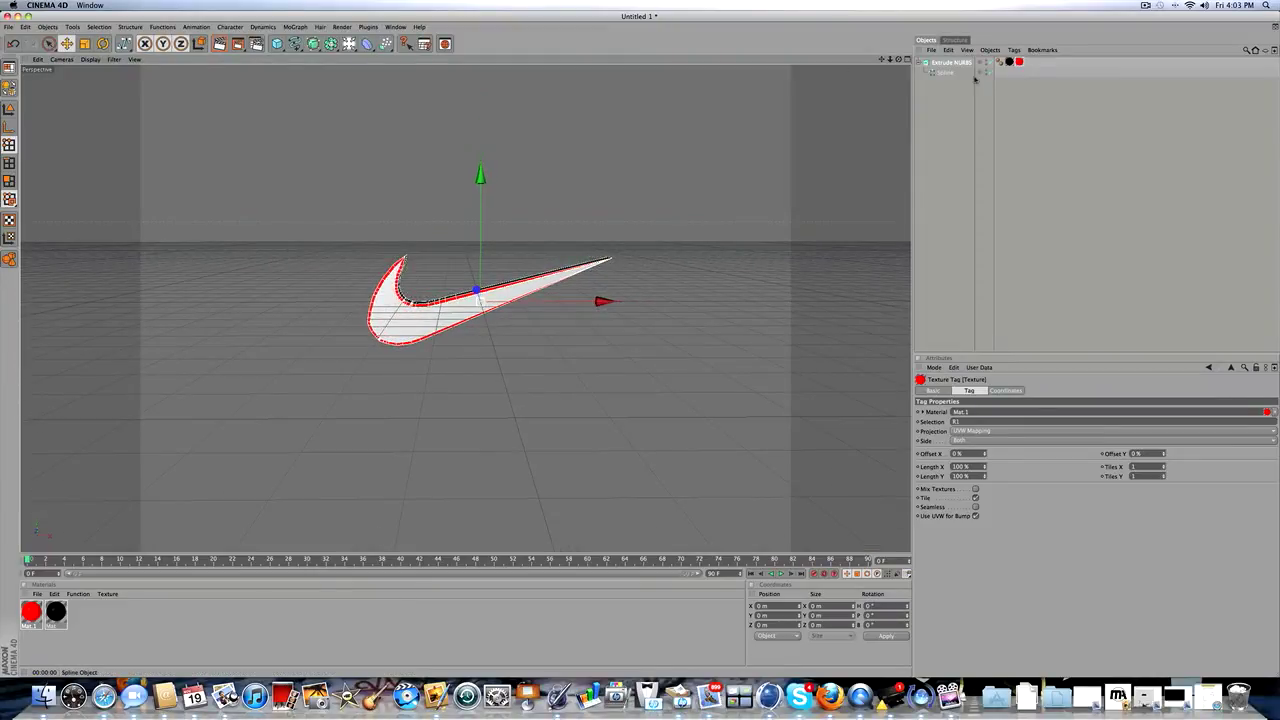
pyautogui.moveTo(898, 60)
pyautogui.mouseDown()
pyautogui.moveTo(855, 102)
pyautogui.moveTo(995, 32)
pyautogui.moveTo(935, 92)
pyautogui.moveTo(900, 63)
pyautogui.mouseUp()
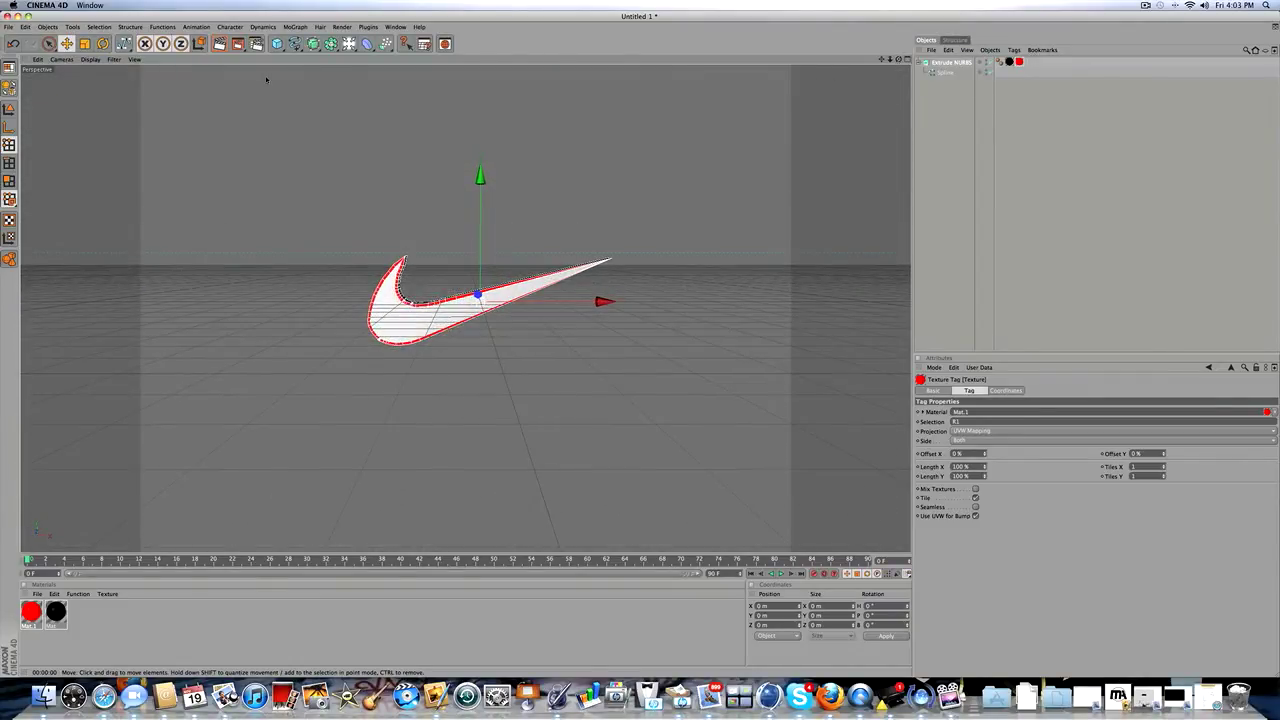
pyautogui.click(219, 43)
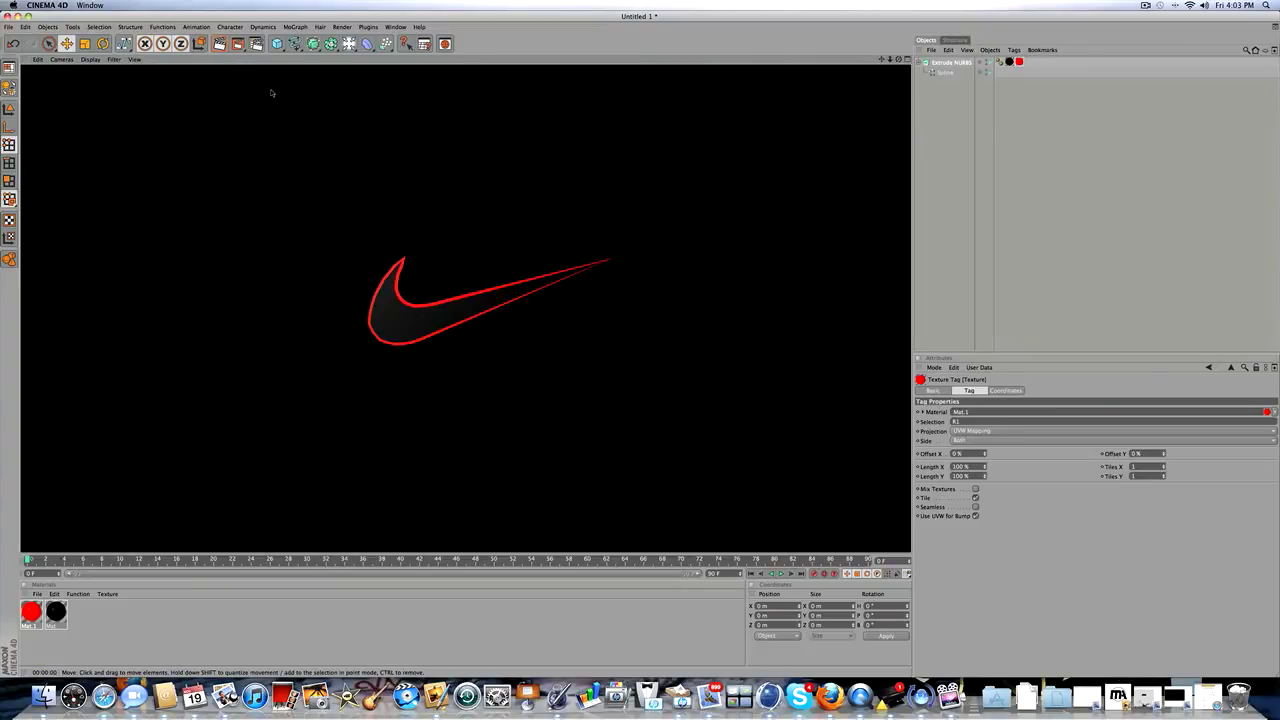
pyautogui.scroll(-3, 383, 147)
pyautogui.scroll(1, 384, 147)
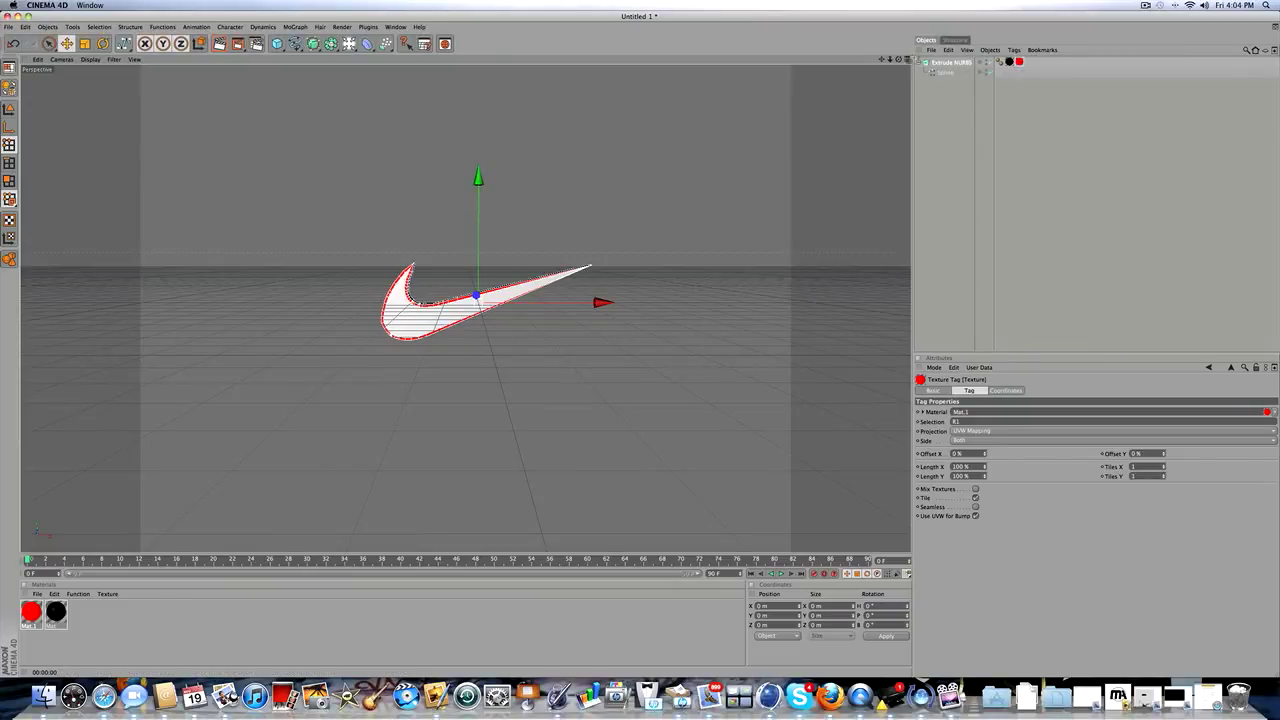
pyautogui.moveTo(899, 60); pyautogui.dragTo(894, 110)
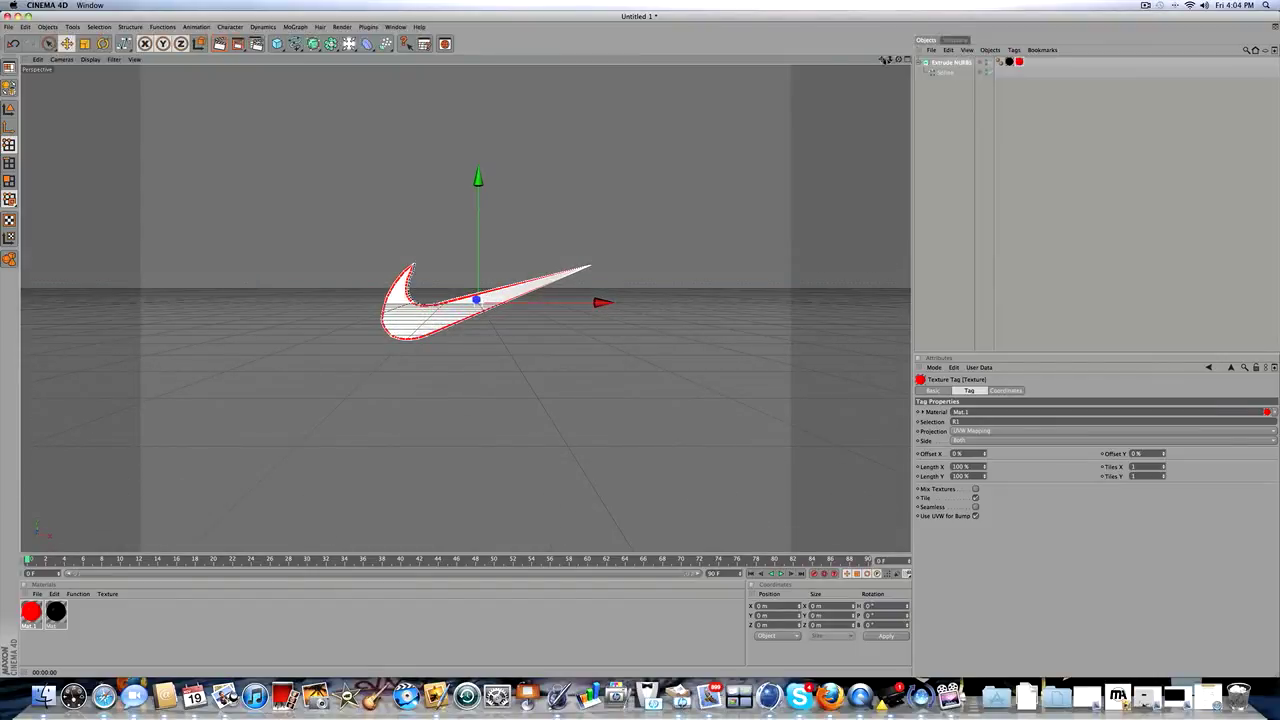
pyautogui.moveTo(884, 60); pyautogui.dragTo(894, 58)
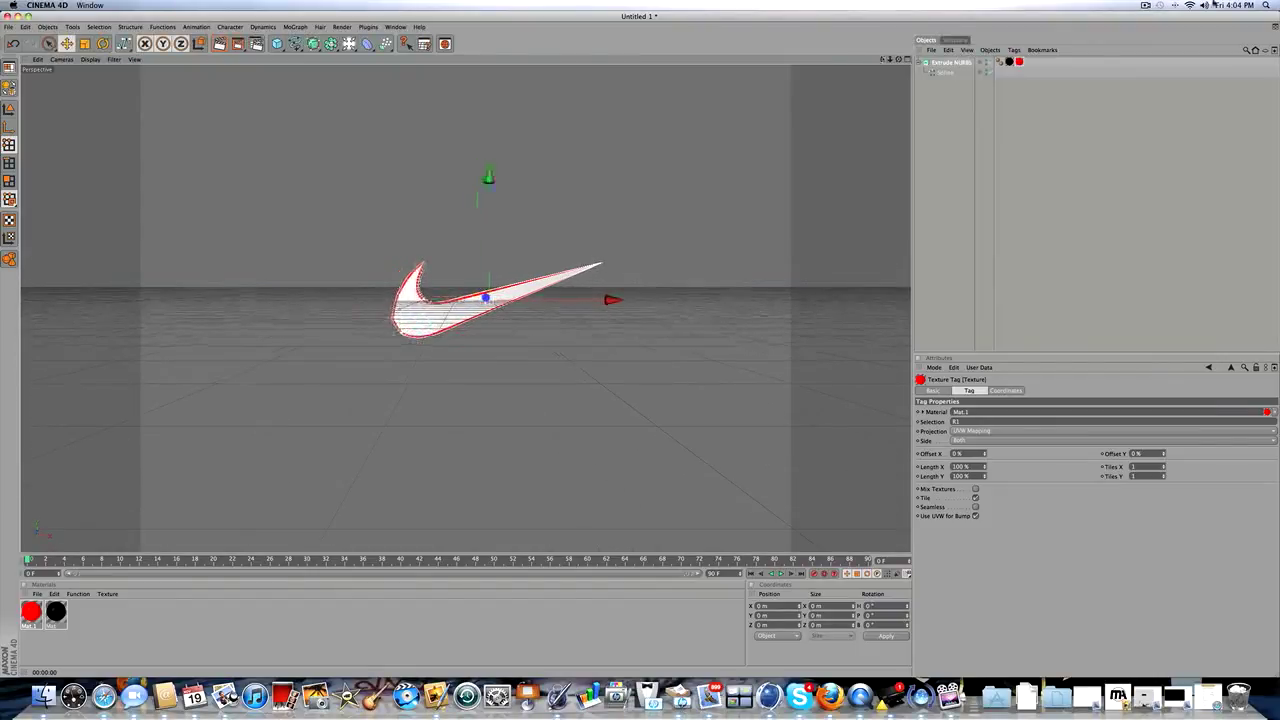